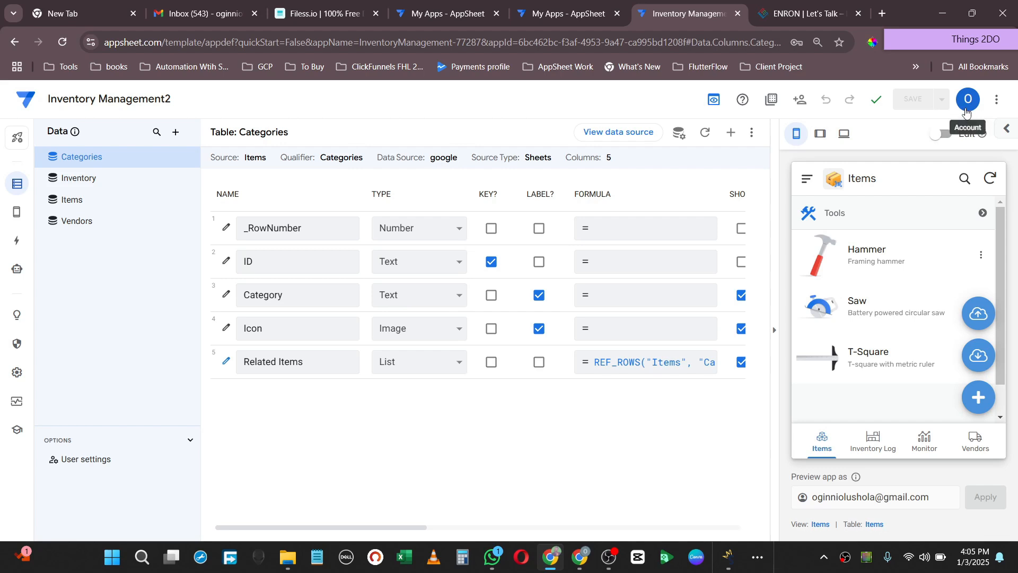
Step: Check which AppSheet account and plan are signed in for the source editor and for the destination browser window
click(968, 100)
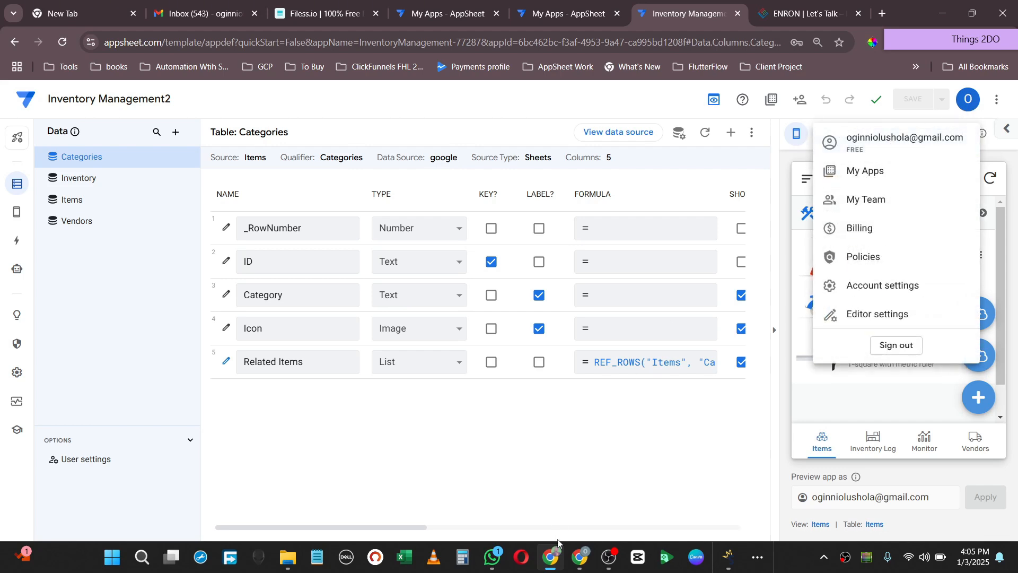
click(579, 556)
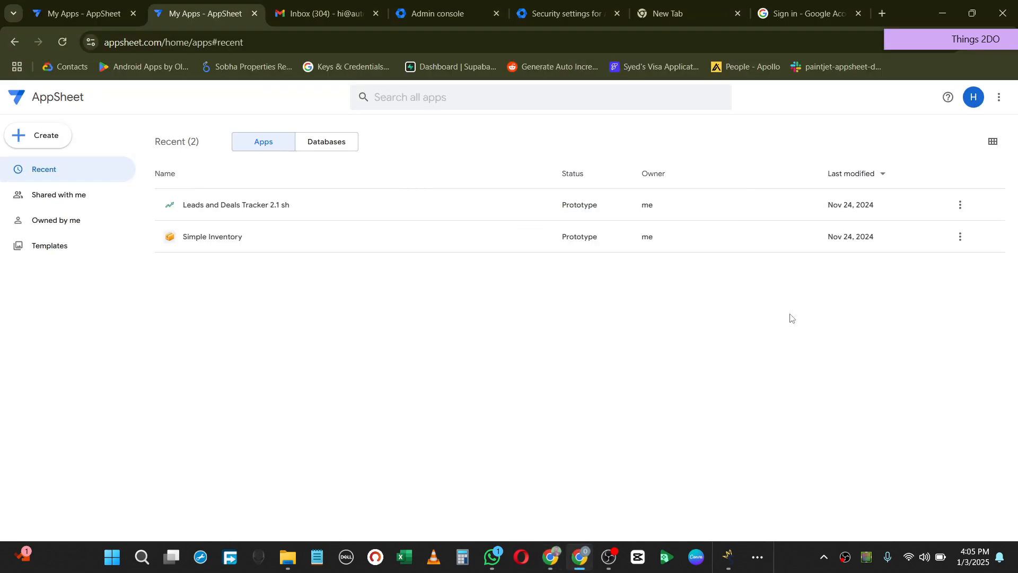
click(974, 102)
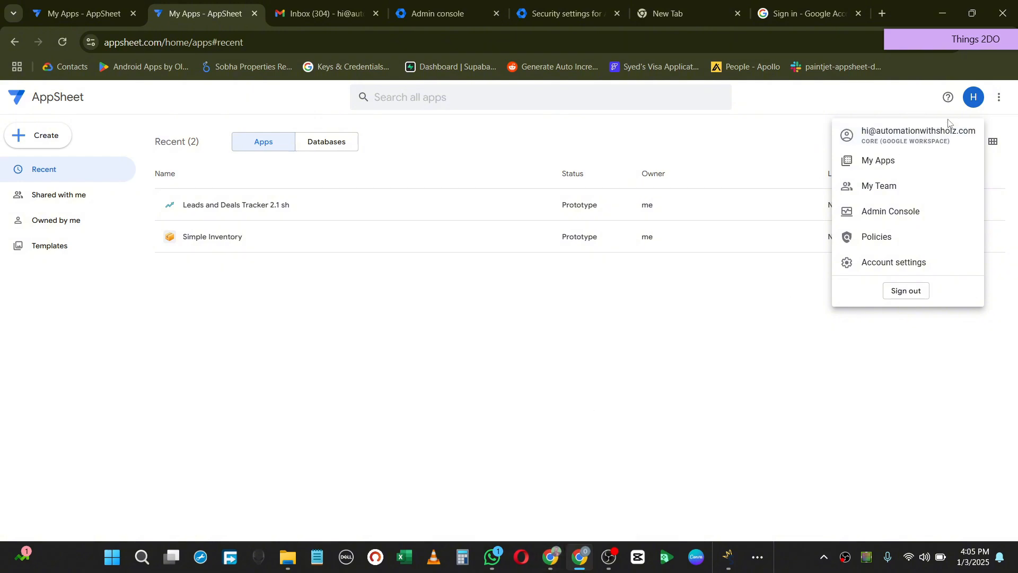
click(552, 556)
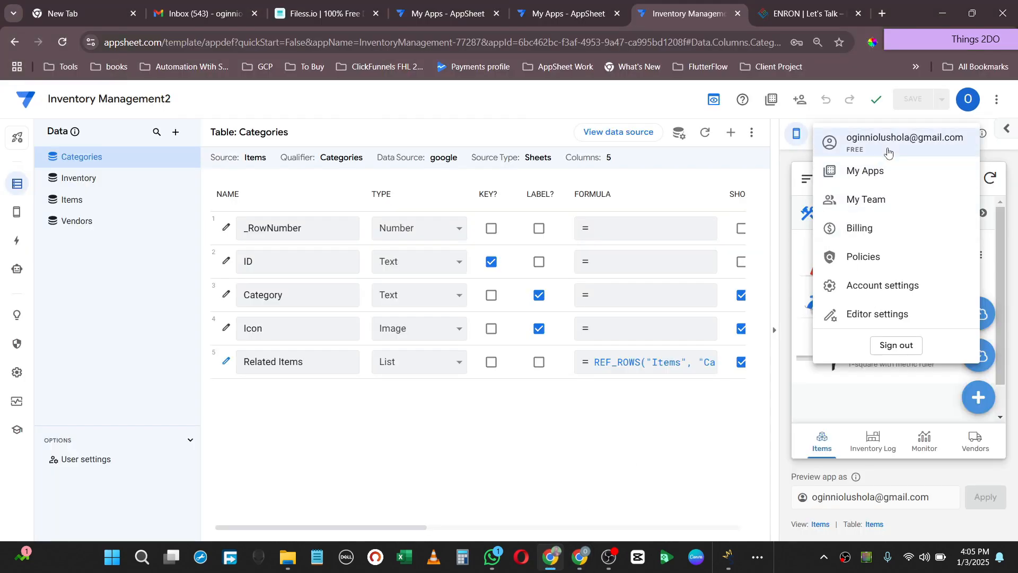
click(629, 488)
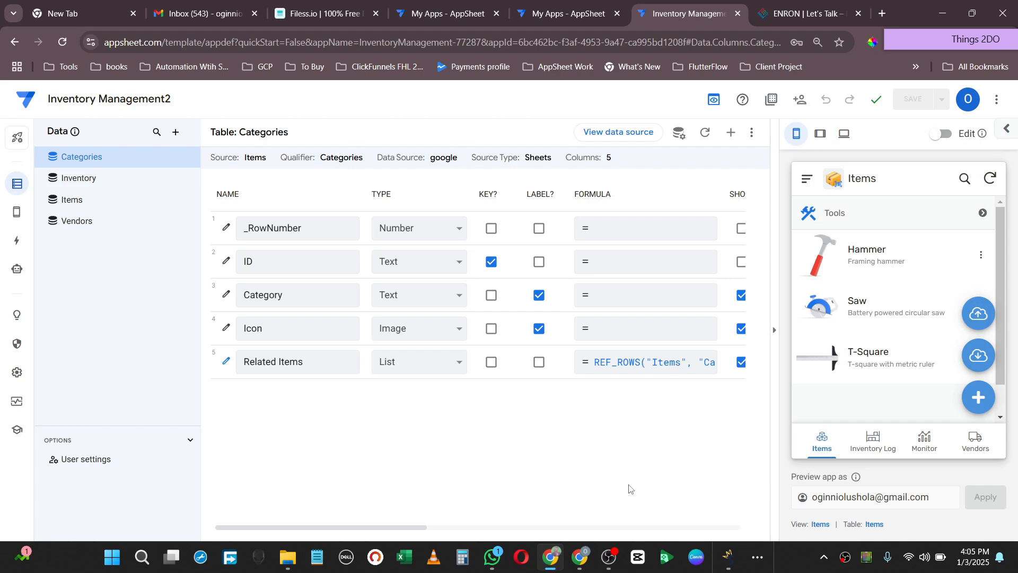
Step: Examine the source account's app list, the actions available for Inventory Management2, and the account details
click(594, 15)
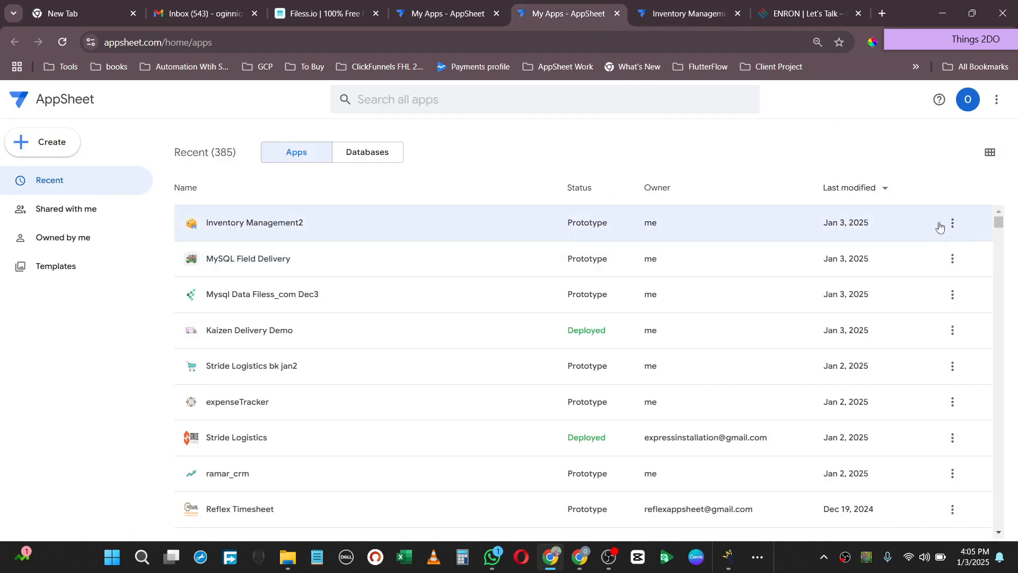
click(951, 223)
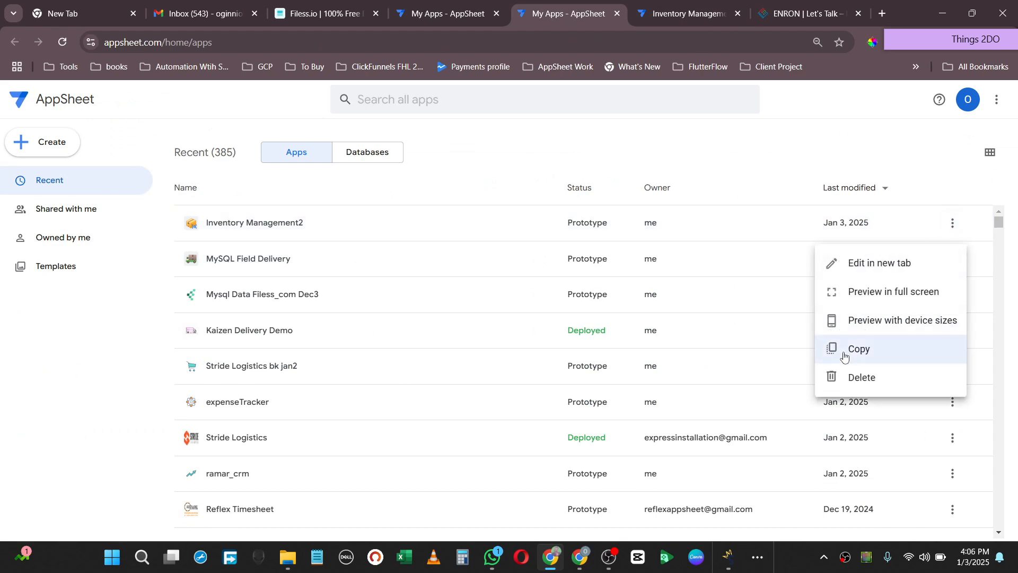
click(758, 168)
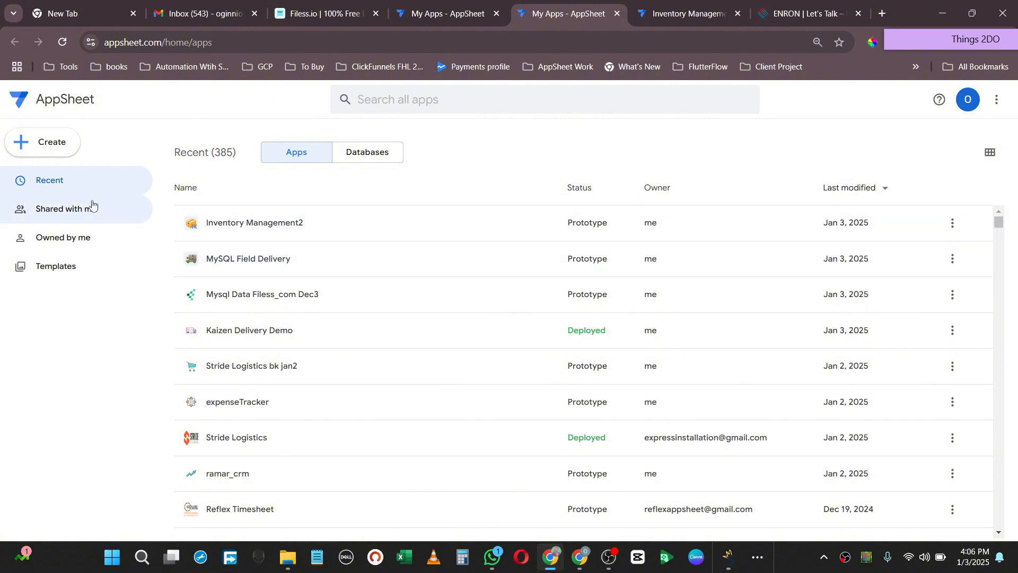
click(975, 106)
click(759, 155)
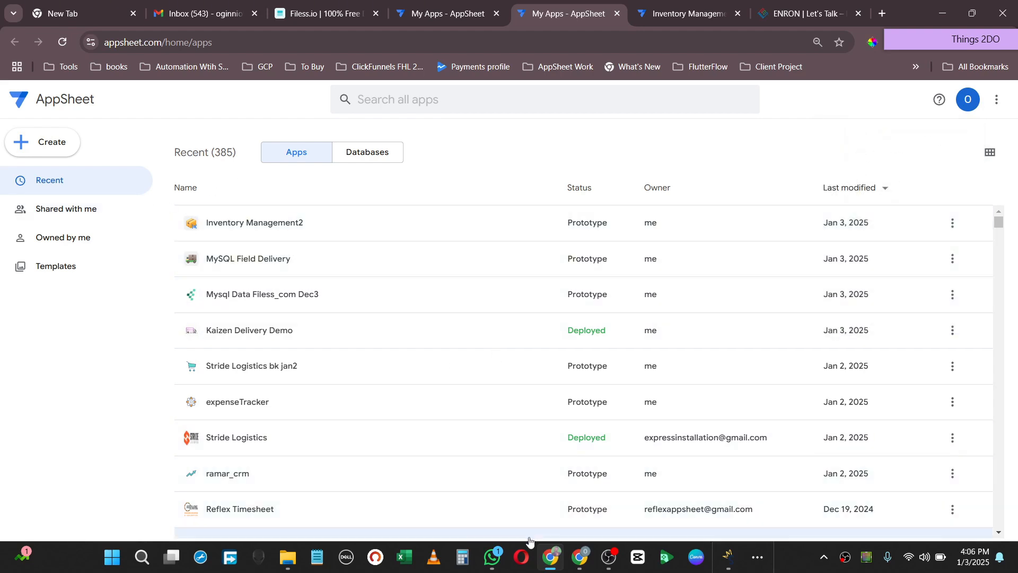
Step: Compare the source and destination accounts' app lists and check the destination account's details
click(580, 557)
click(327, 352)
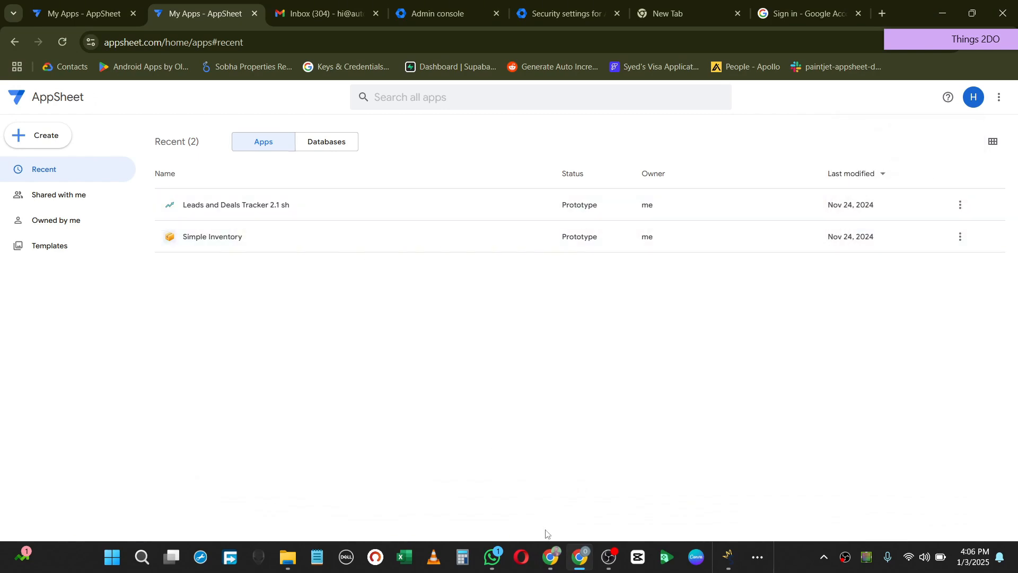
click(577, 550)
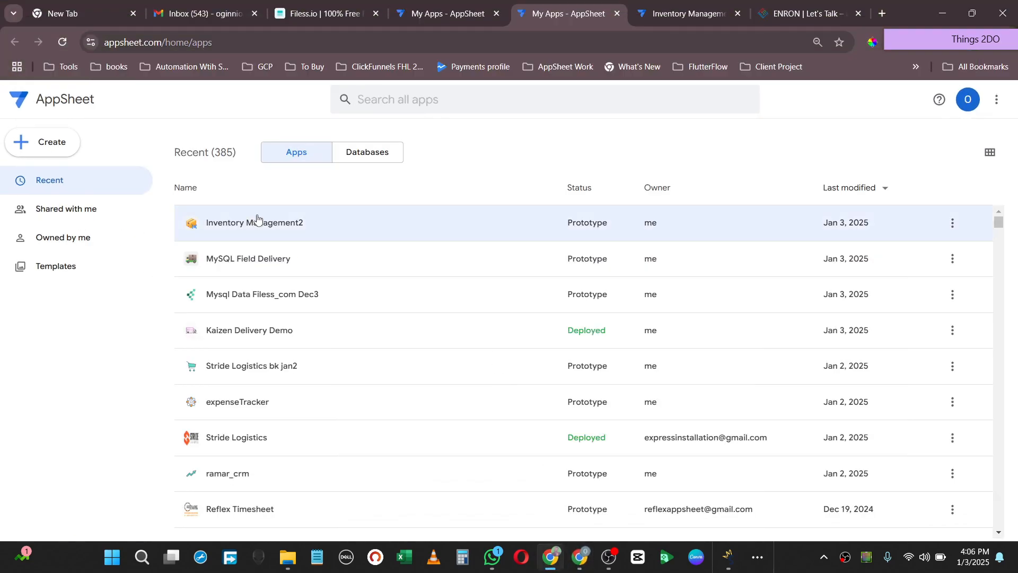
click(580, 557)
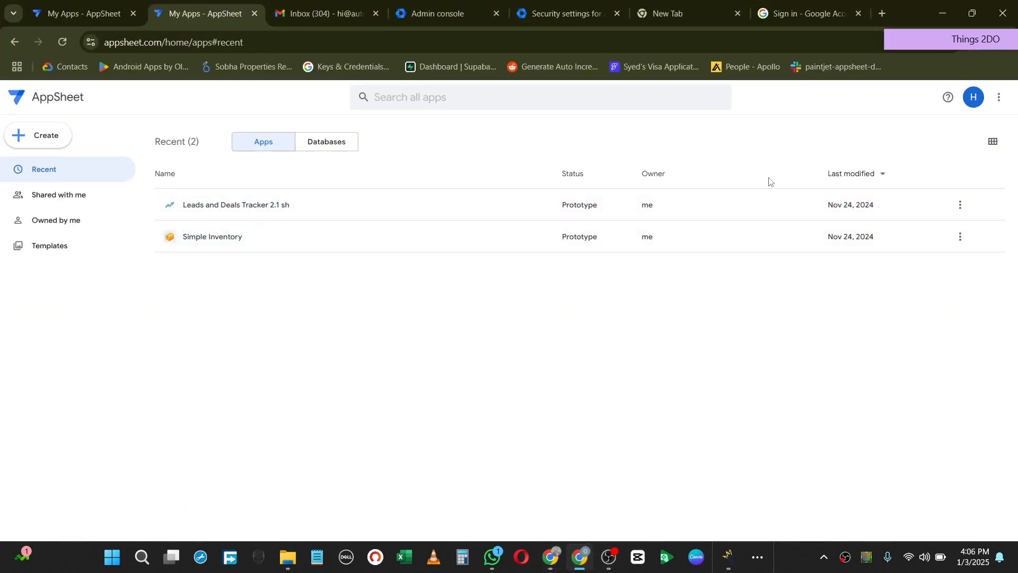
click(975, 99)
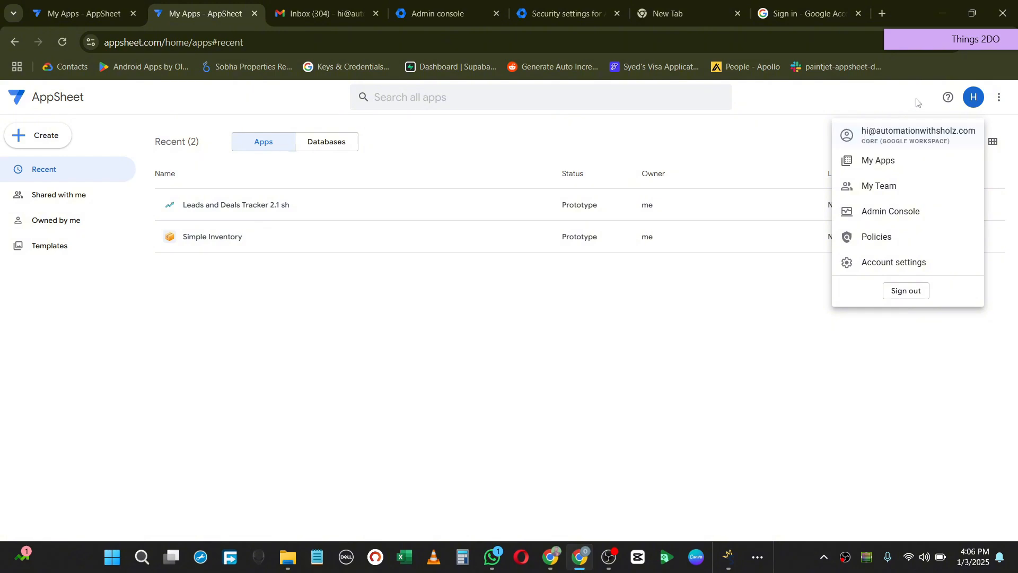
Step: Copy the destination account's e-mail address from its Gmail account details
key(ctrl+Tab)
click(993, 104)
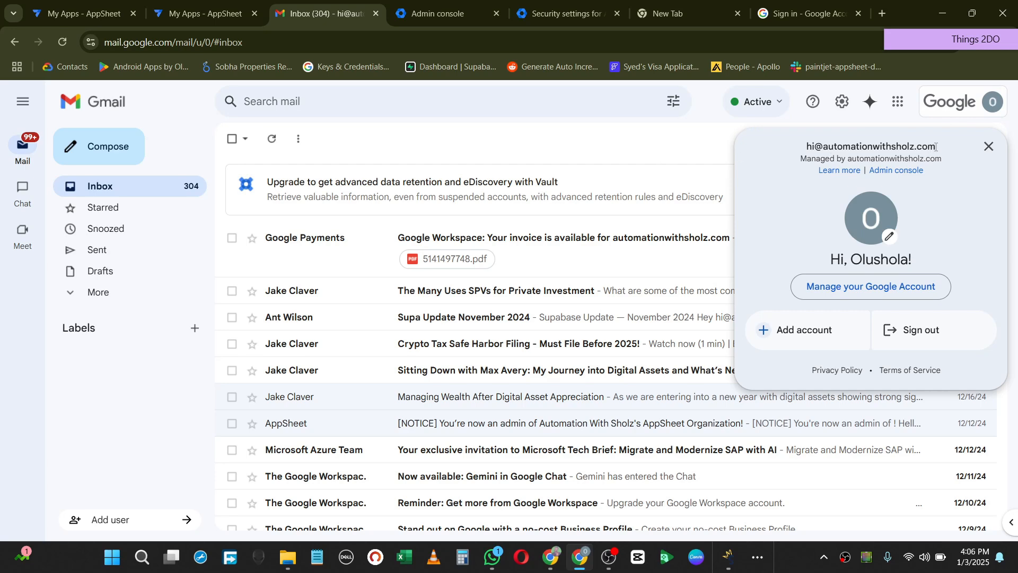
drag(935, 147, 803, 149)
right_click(815, 148)
click(644, 168)
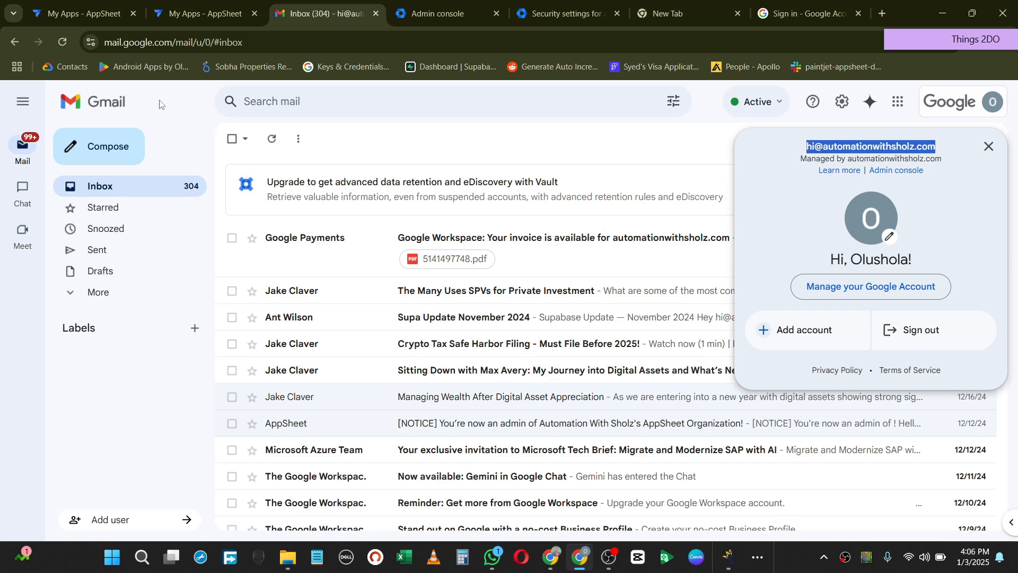
Step: Add the destination account's e-mail to the sharing settings of Inventory Management2 with the Edit definition permission
click(551, 556)
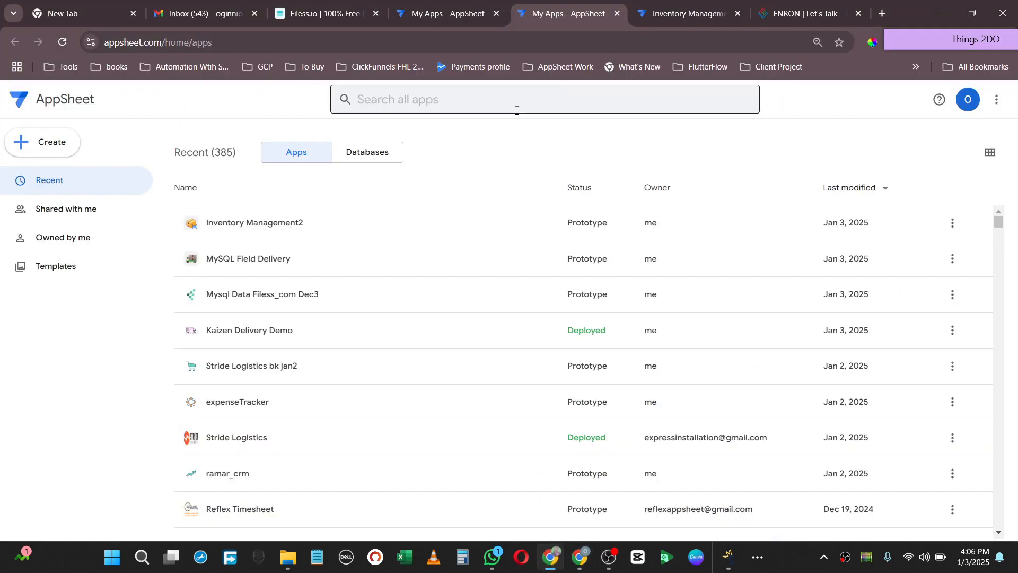
click(679, 15)
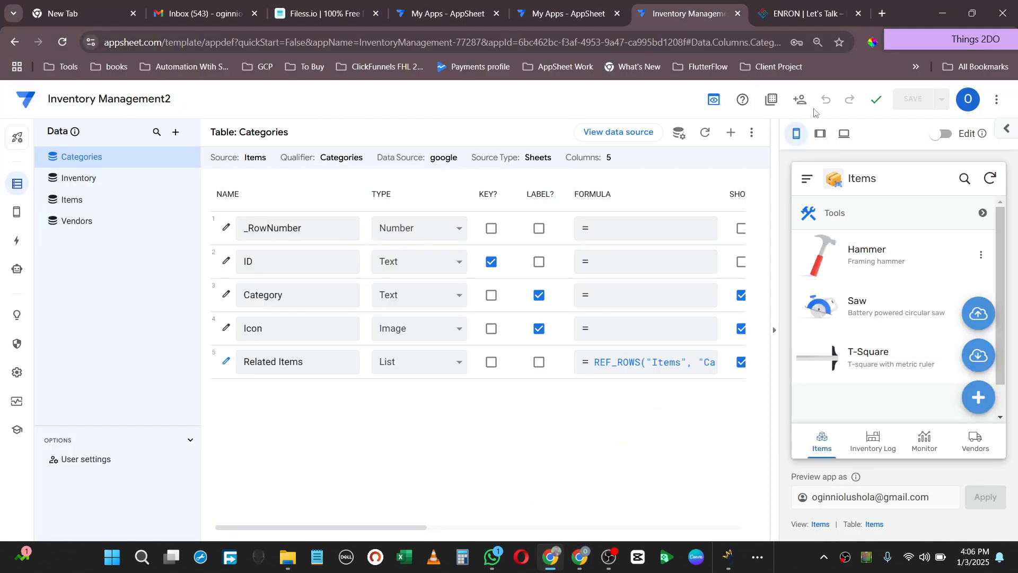
click(800, 101)
key(ctrl+v)
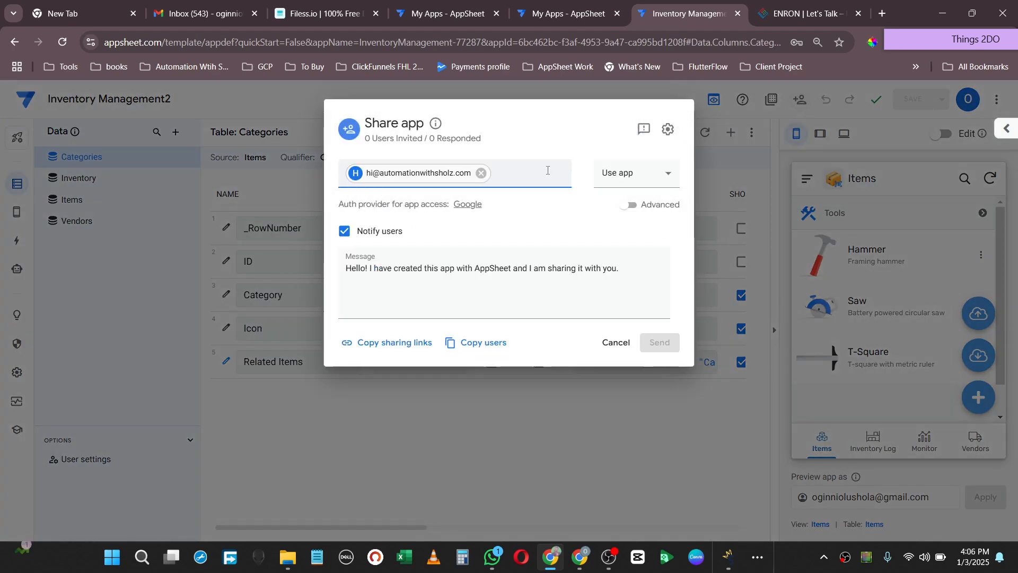
click(634, 173)
click(624, 213)
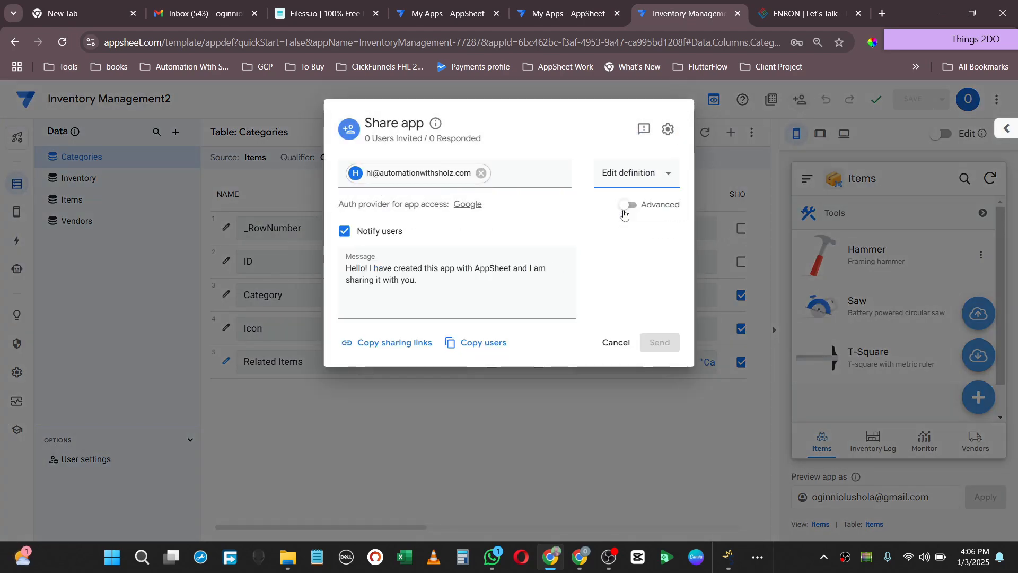
Step: Review the permission levels, keep Edit definition, and complete the reCAPTCHA check for sharing
click(628, 173)
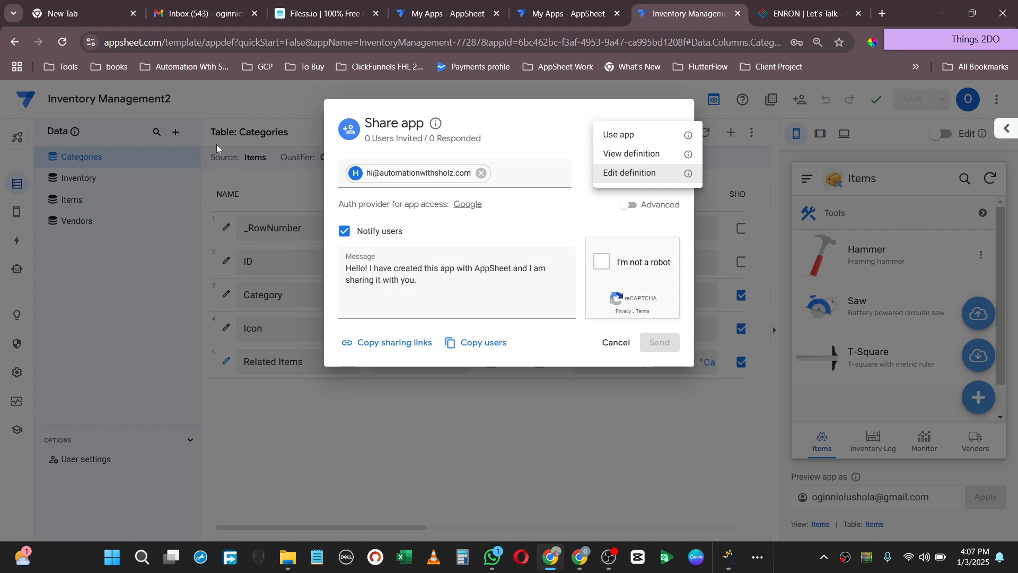
click(557, 231)
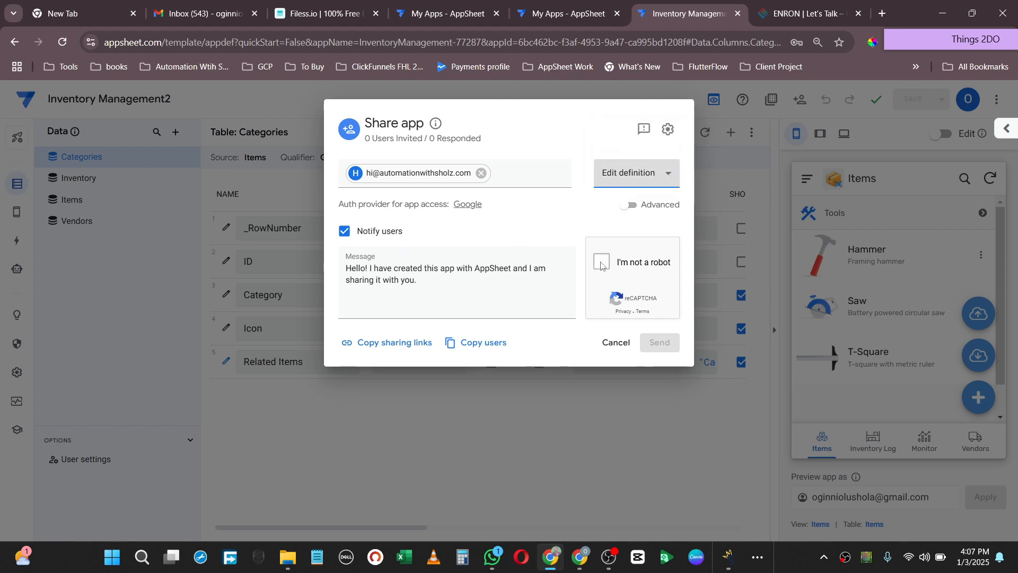
click(601, 264)
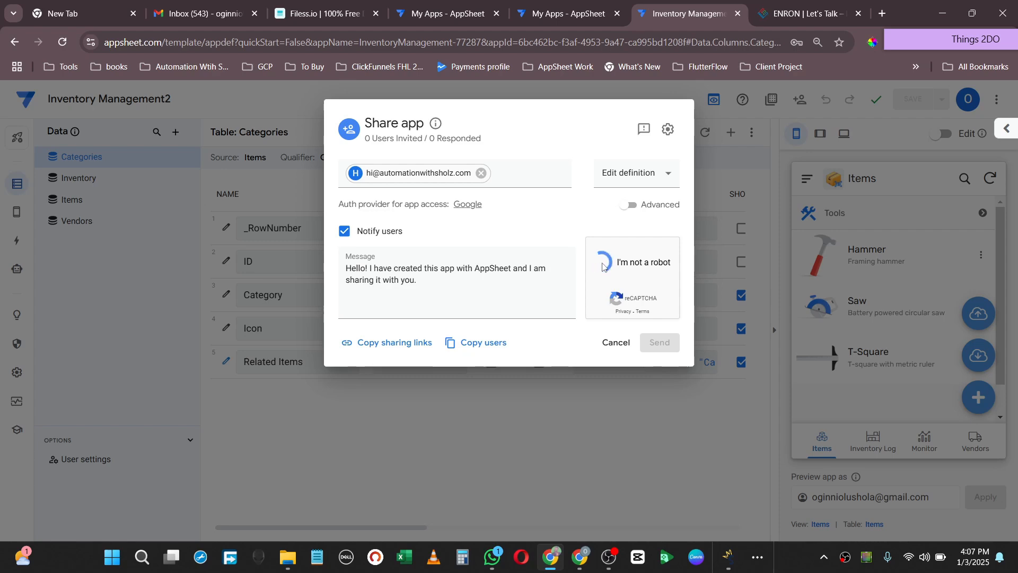
Step: Check the destination account's shared and owned app lists for Inventory Management2
click(578, 564)
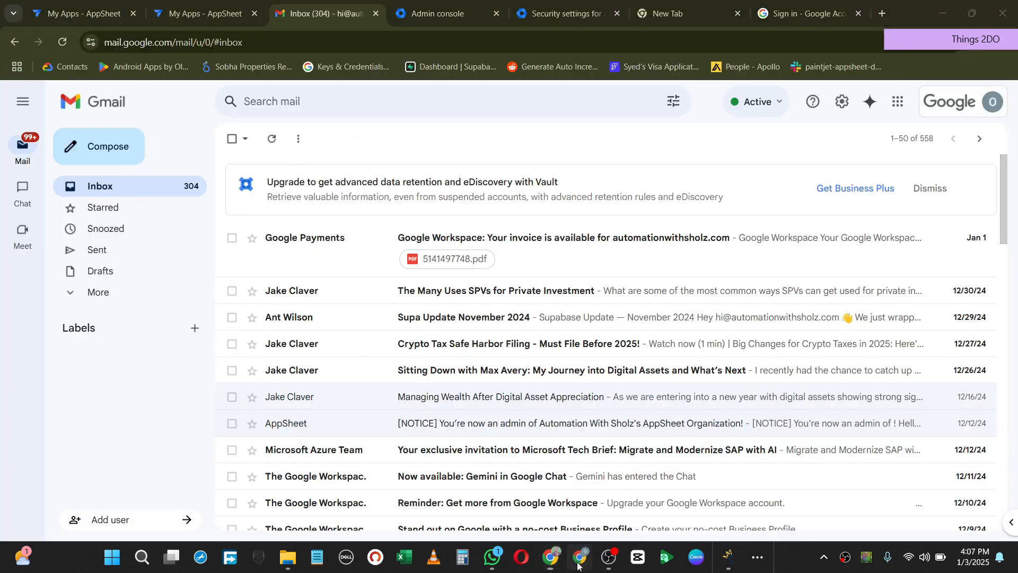
click(207, 10)
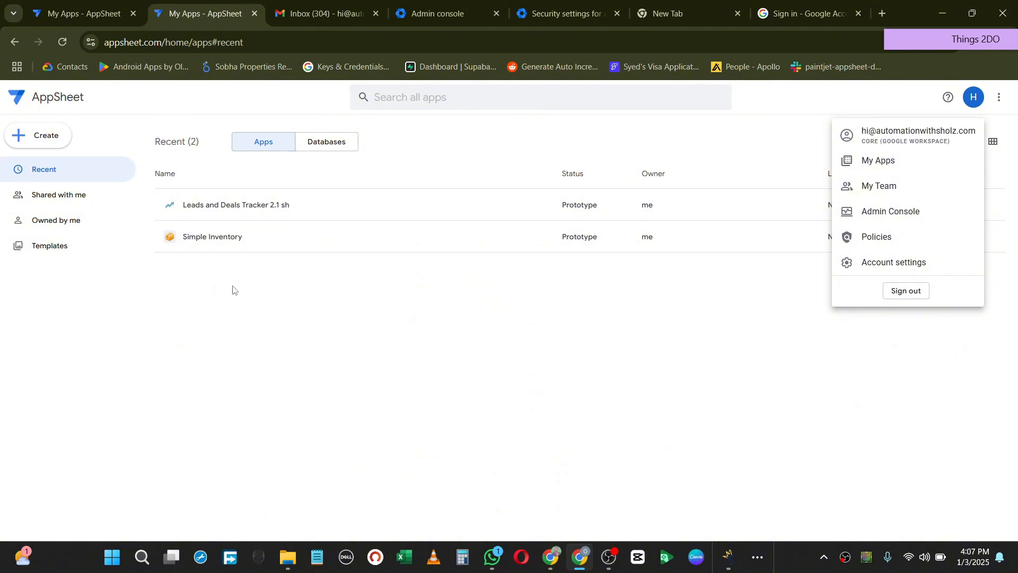
click(250, 309)
click(59, 194)
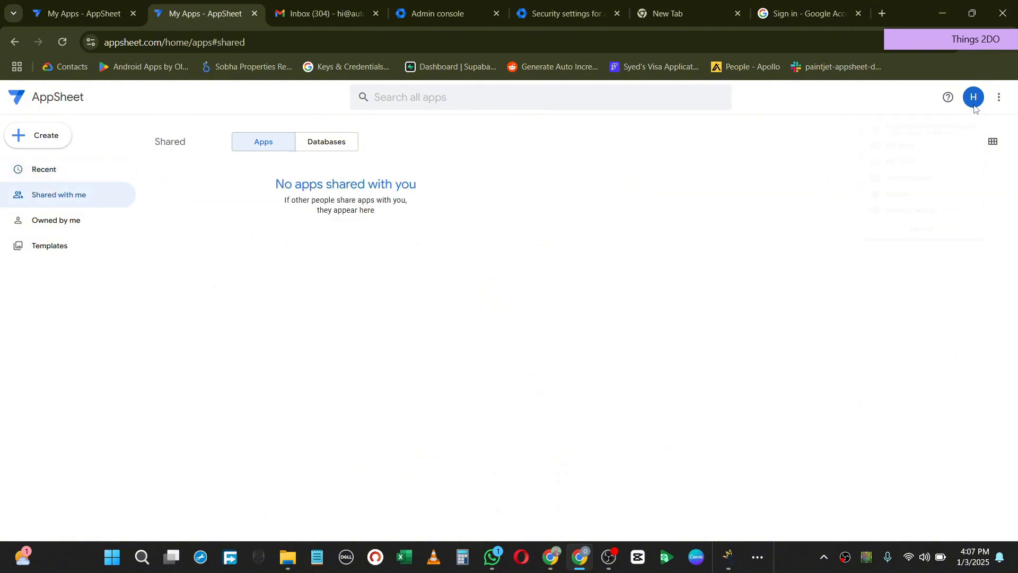
click(780, 230)
click(62, 224)
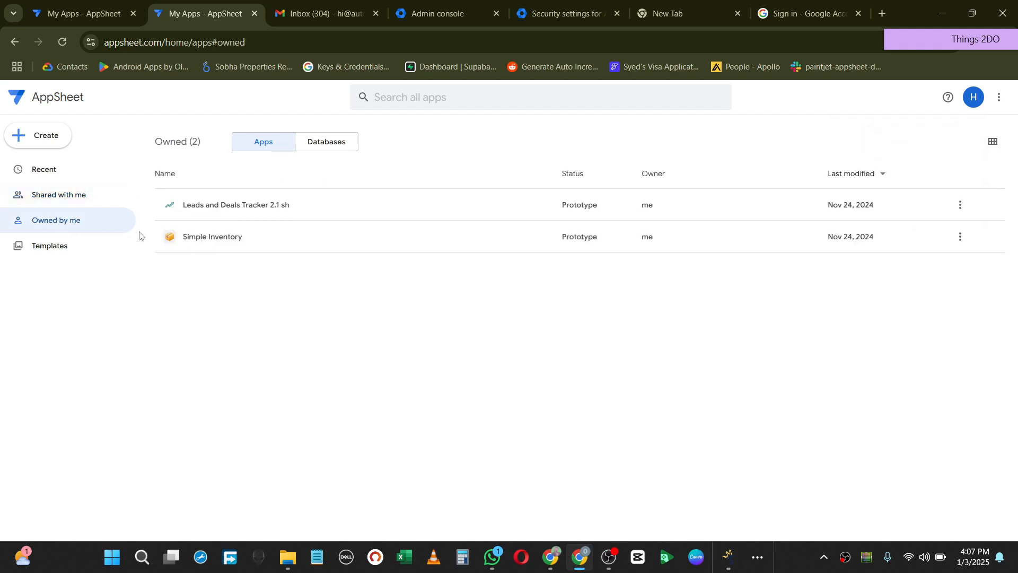
click(56, 197)
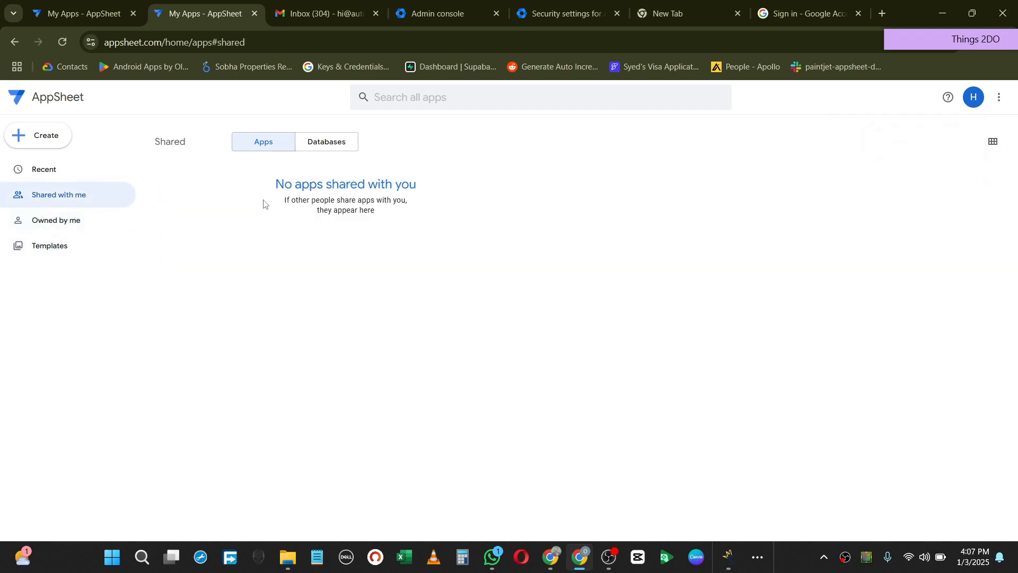
Step: Return to the source account and send the Inventory Management2 sharing invitation
click(550, 557)
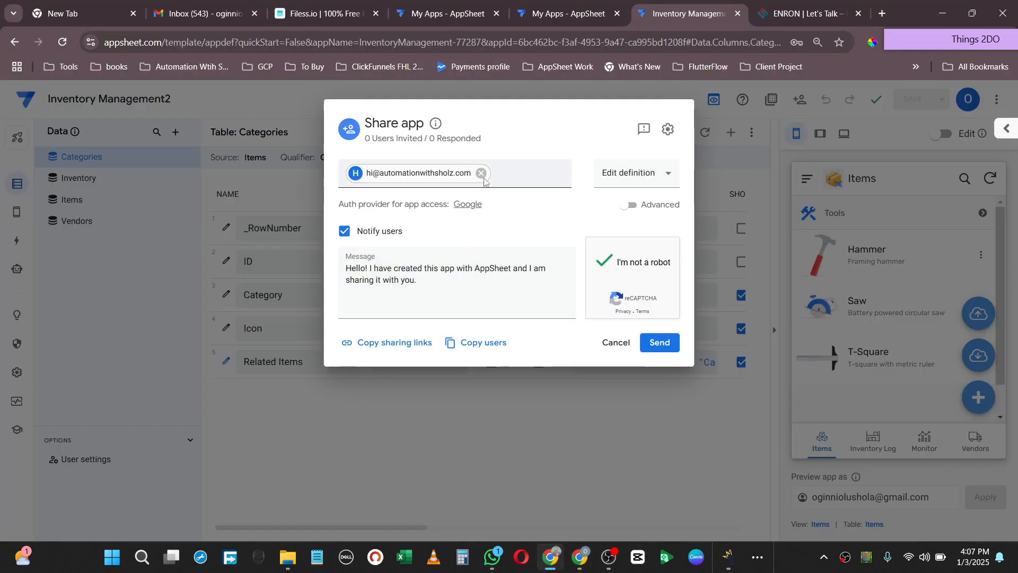
click(660, 345)
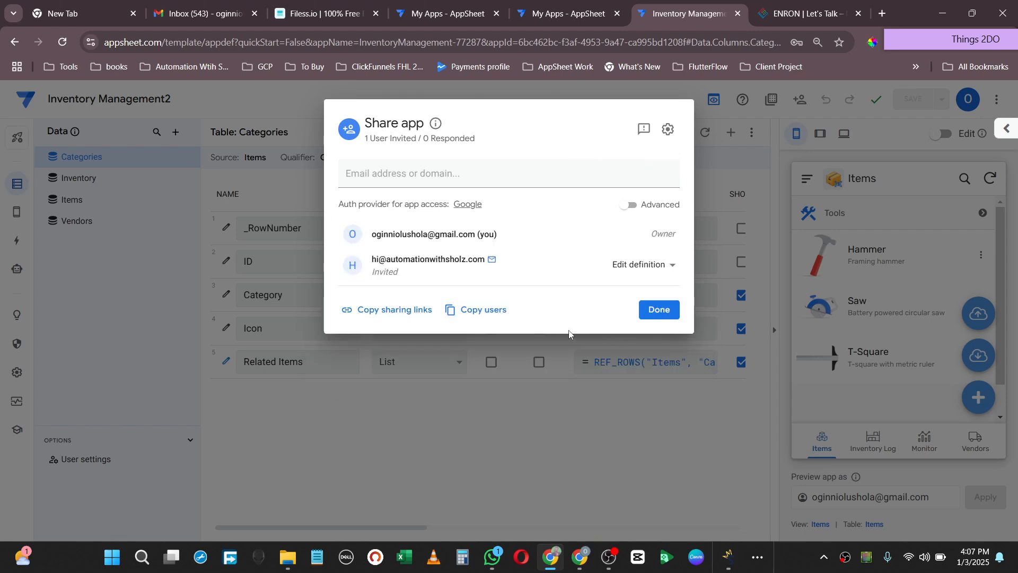
Step: Open the AppSheet invitation in the destination account's inbox and follow its links to open Inventory Management2 in the editor
click(580, 556)
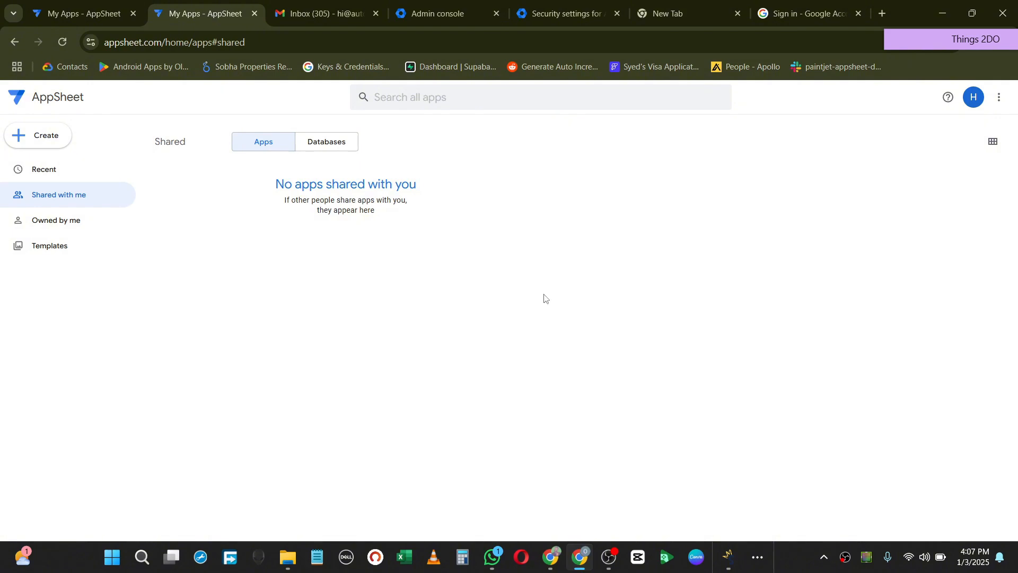
click(337, 16)
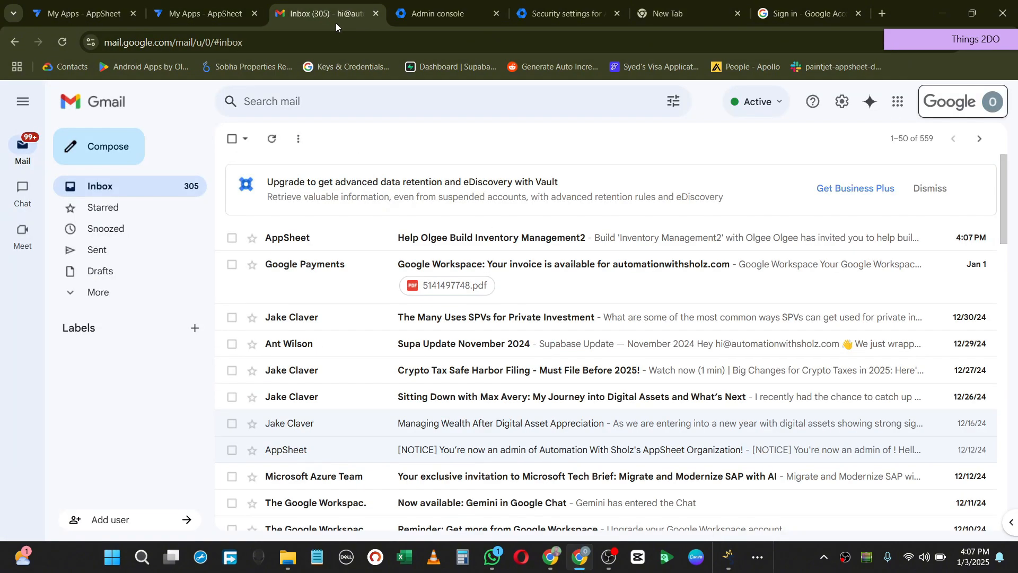
click(474, 241)
click(643, 499)
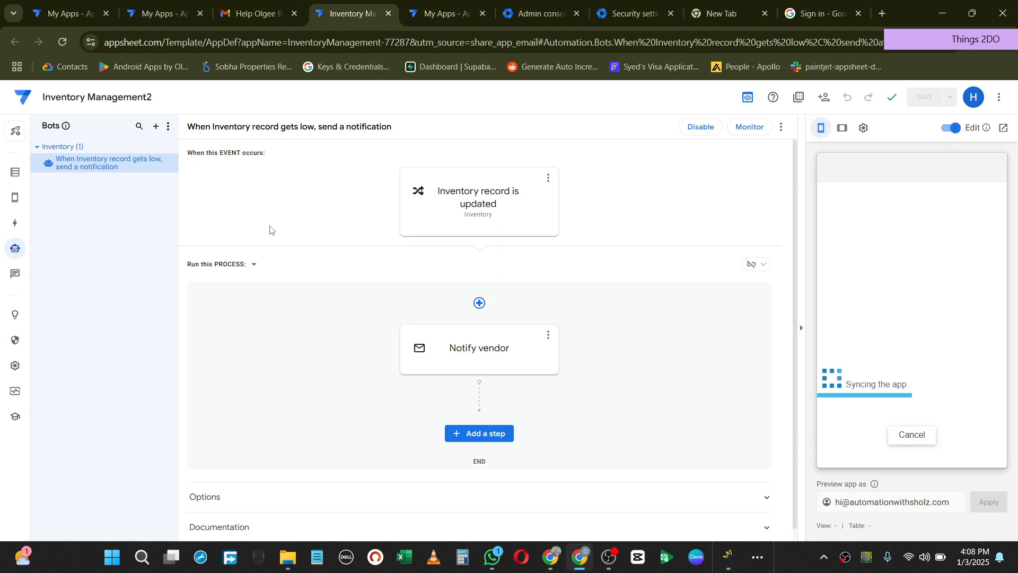
click(254, 14)
click(662, 502)
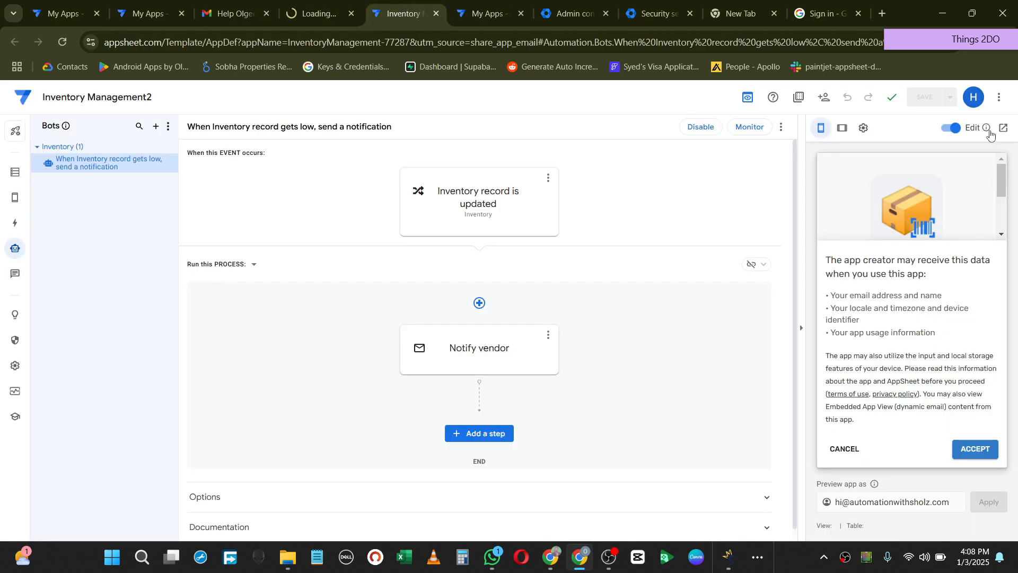
Step: Copy the shared Inventory Management2 app from the destination account's app list as Inventory Management3, including its data and file data
click(974, 97)
click(883, 166)
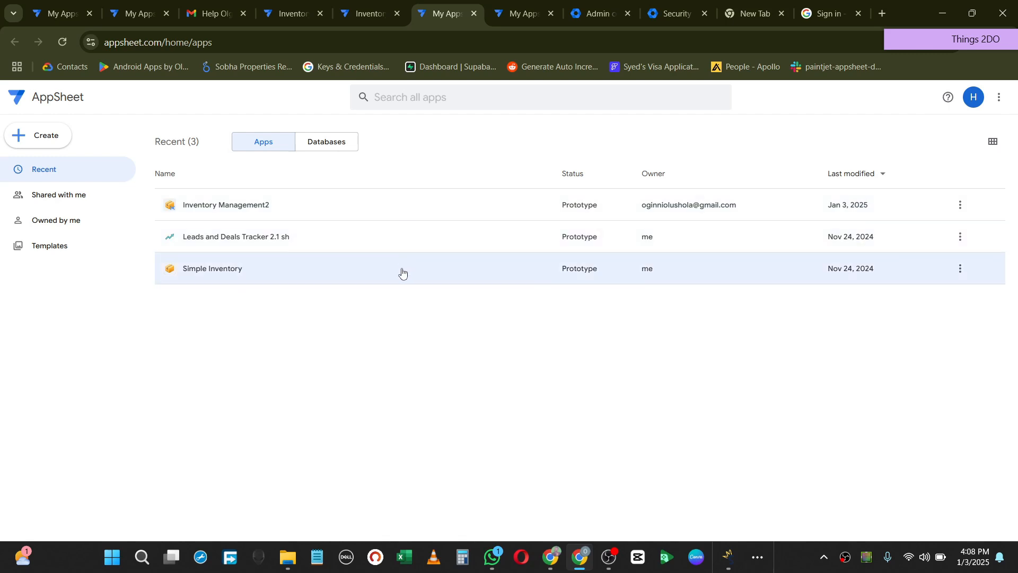
click(960, 204)
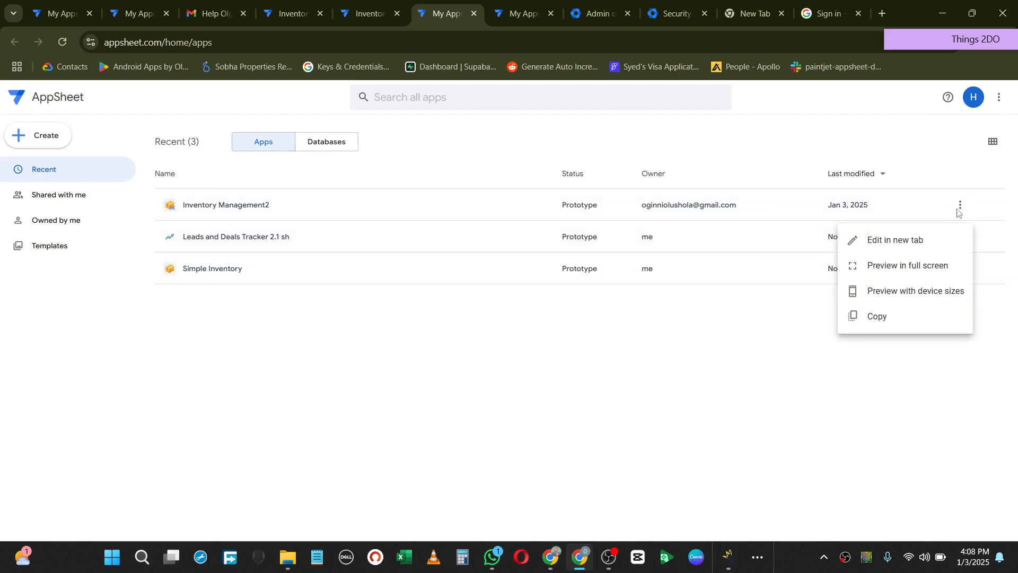
click(887, 321)
click(514, 151)
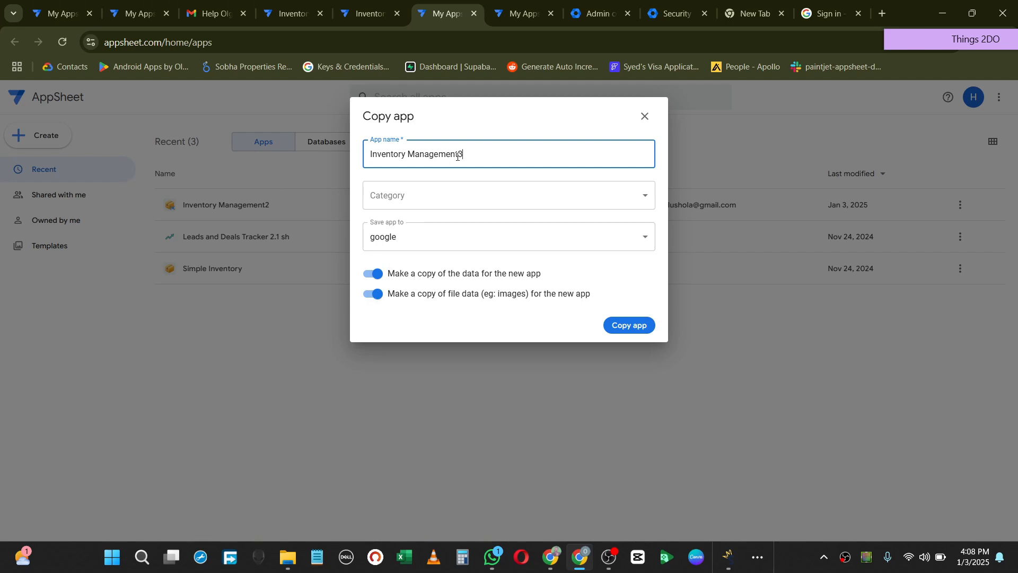
click(609, 322)
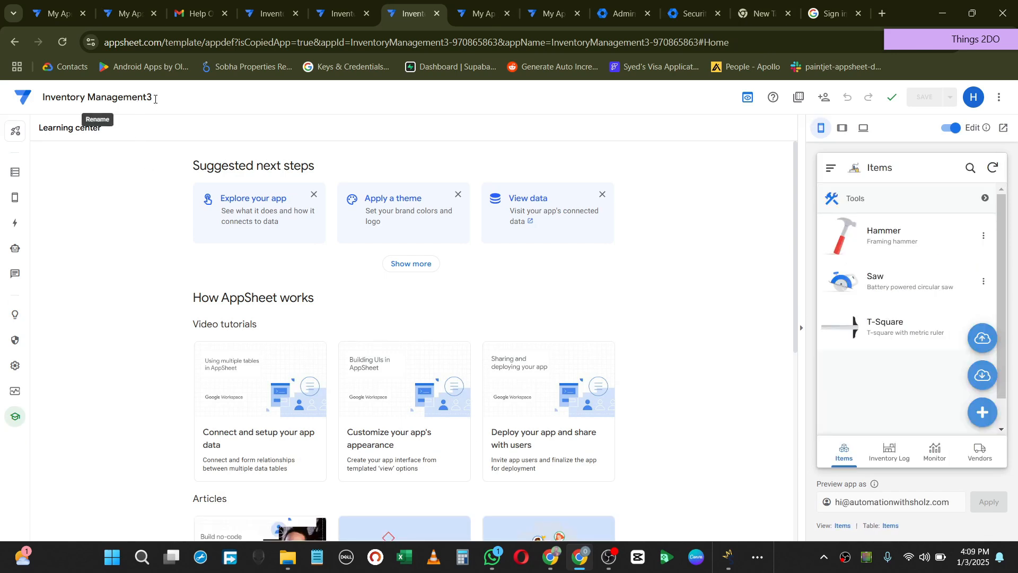
Step: Check the destination account's recent, shared and owned app lists for Inventory Management2 and Inventory Management3
click(973, 97)
click(895, 163)
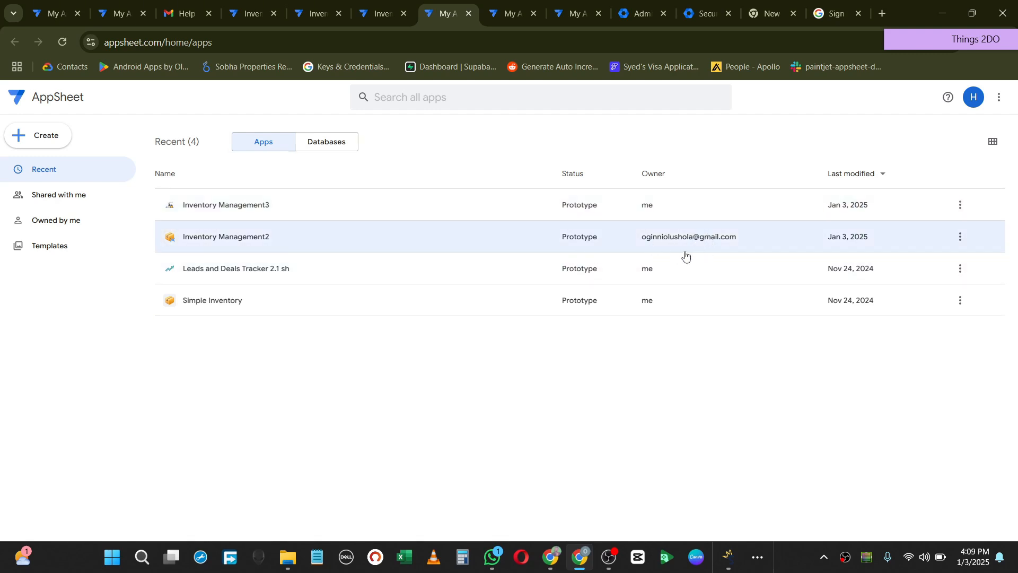
click(481, 22)
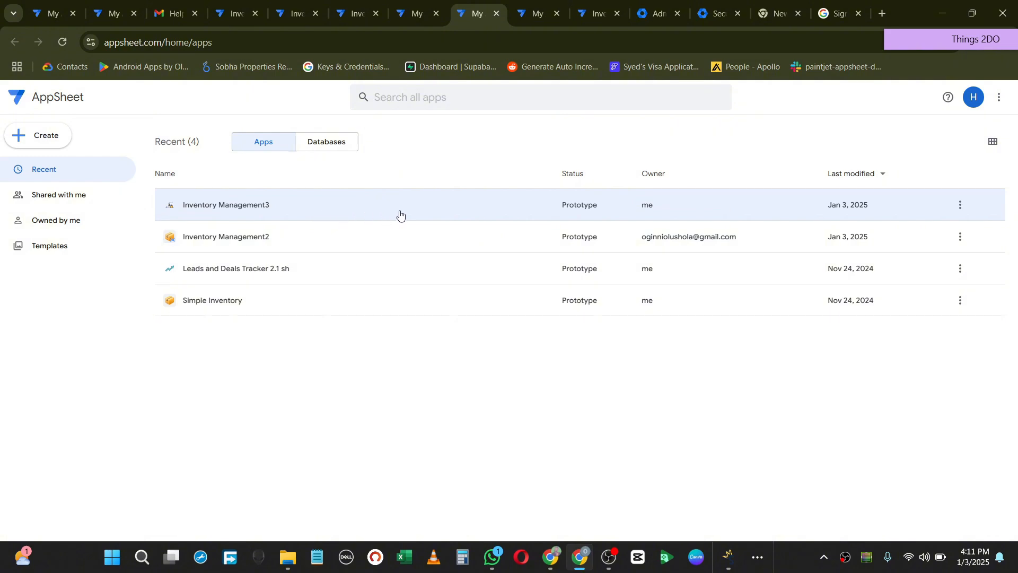
click(69, 201)
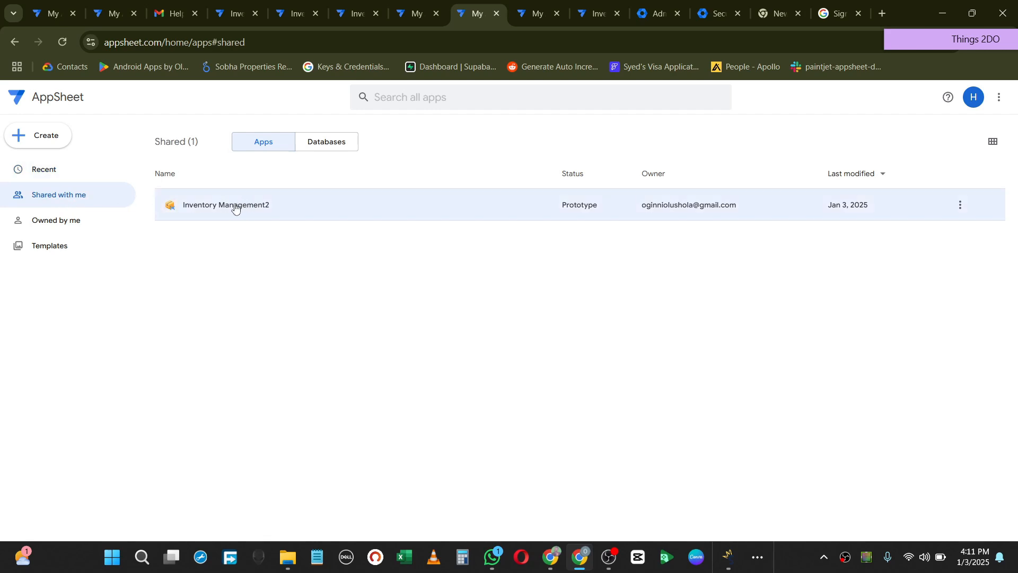
click(69, 222)
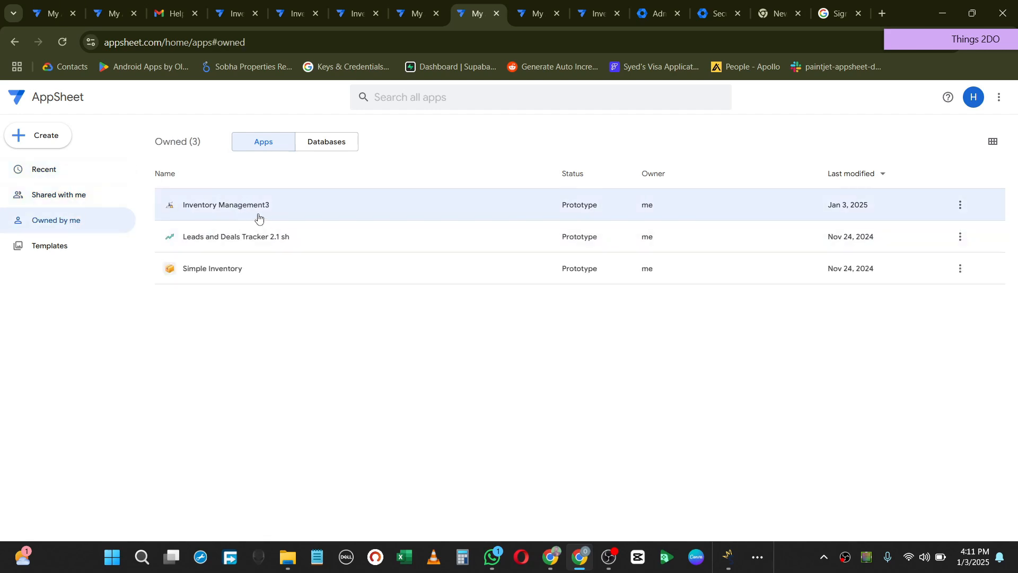
click(82, 204)
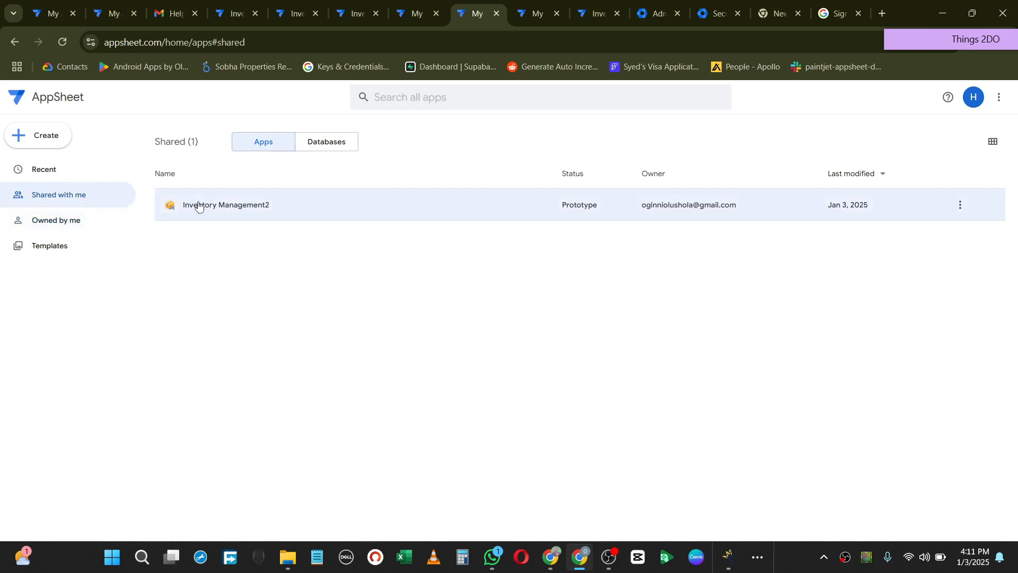
Step: Open the shared Inventory Management2 app for editing in a new tab
click(960, 206)
click(911, 237)
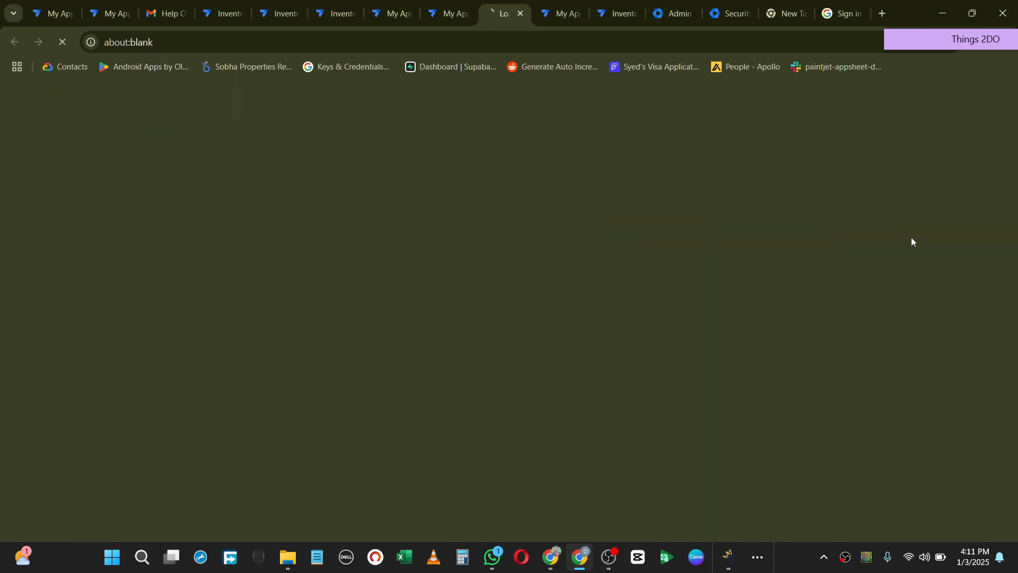
click(451, 15)
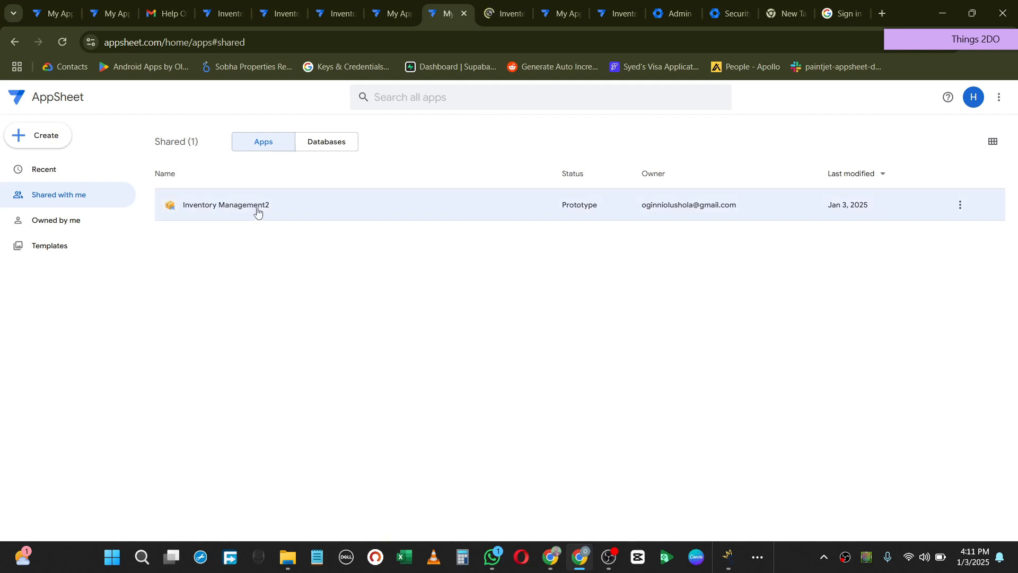
click(496, 17)
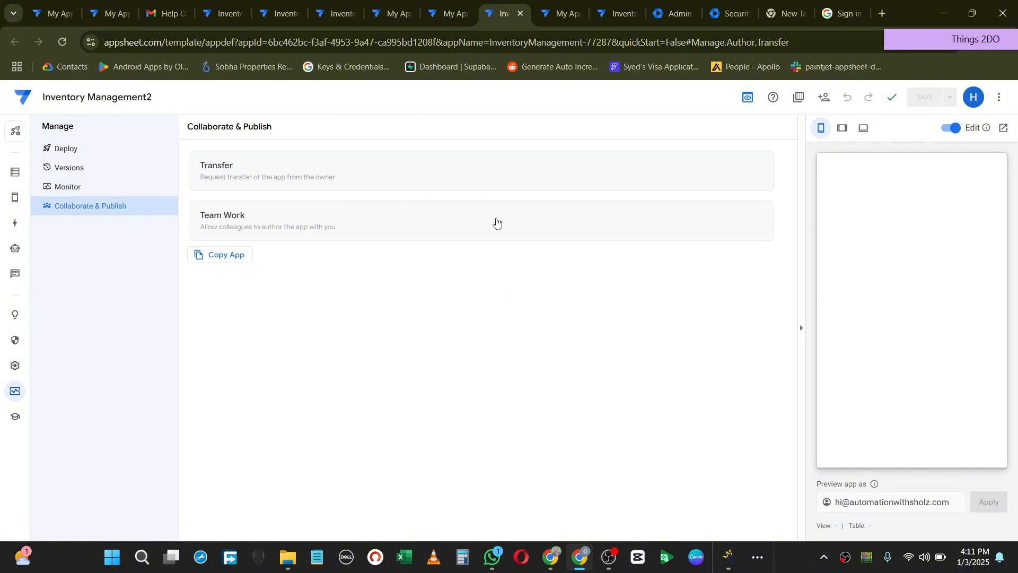
Step: Send the owner a transfer request for Inventory Management2 from its Collaborate & Publish settings
click(16, 387)
click(80, 210)
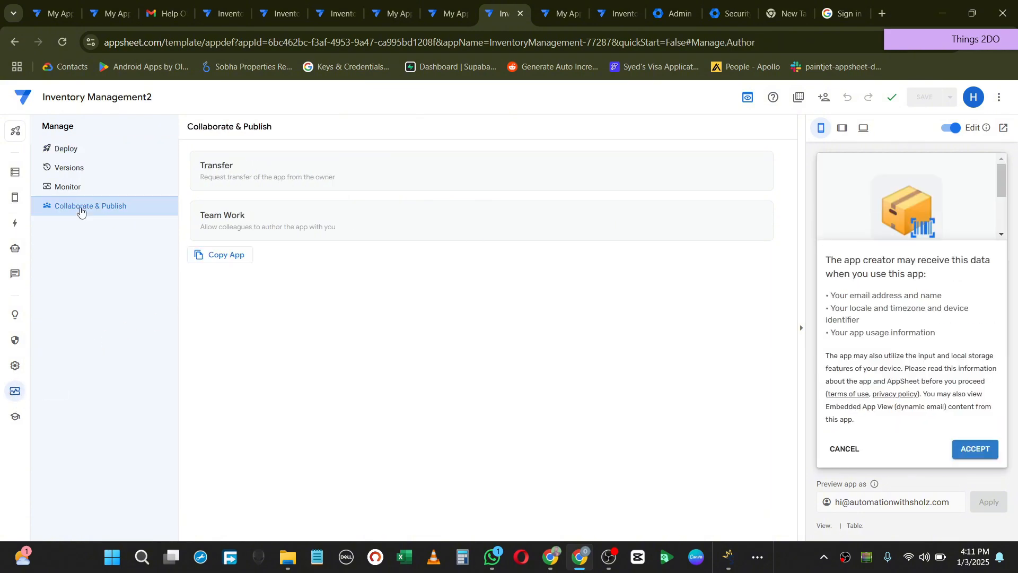
click(217, 176)
click(258, 207)
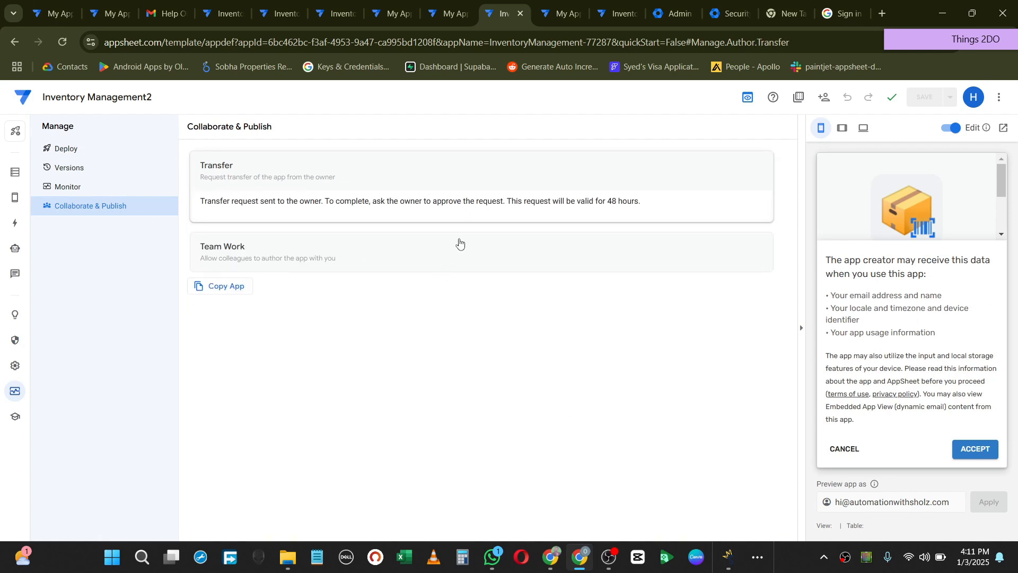
Step: Switch to the source account, reload the Inventory Management2 transfer requests, and transfer the app to the requesting destination account
click(550, 555)
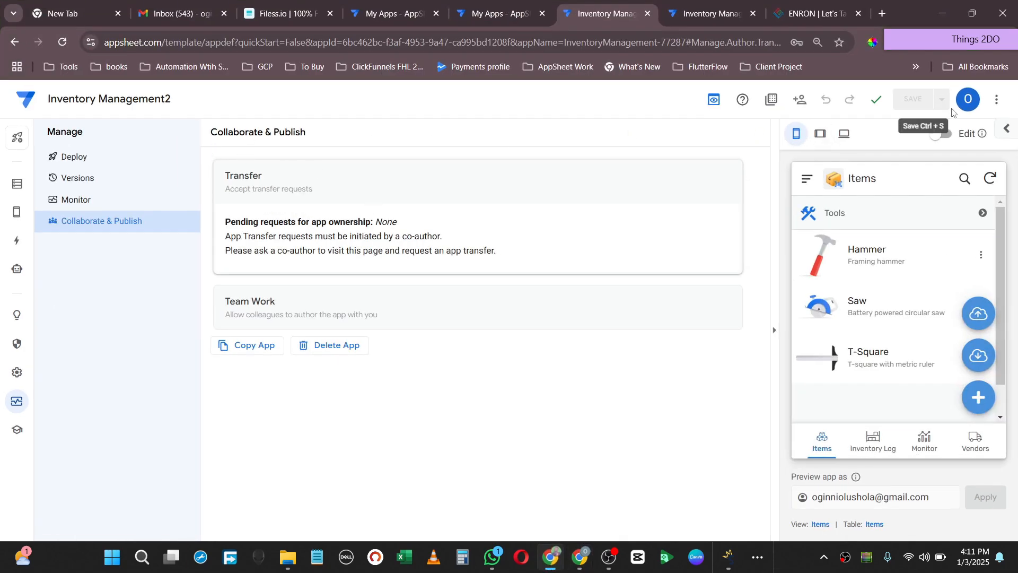
click(968, 102)
click(593, 111)
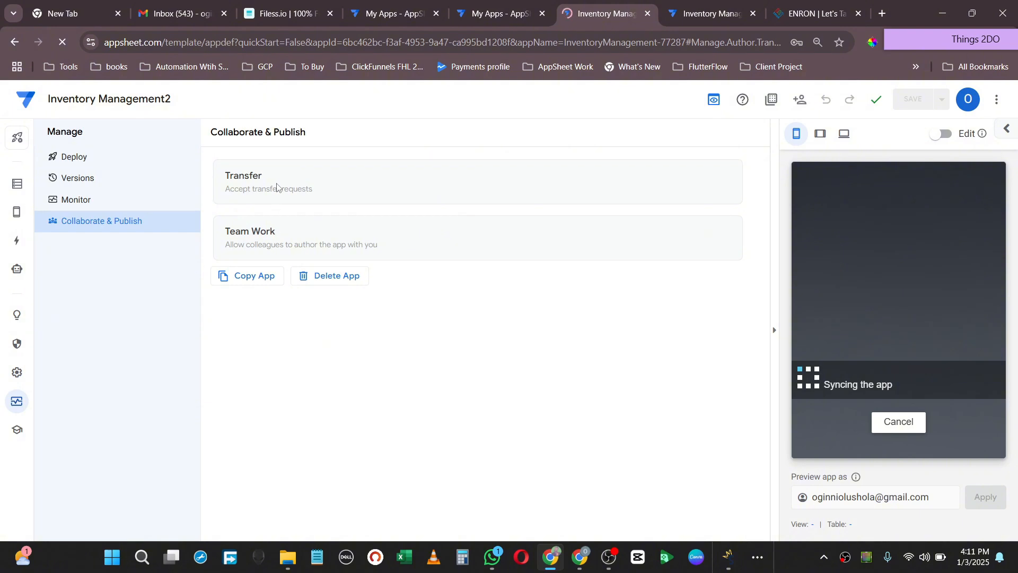
click(106, 200)
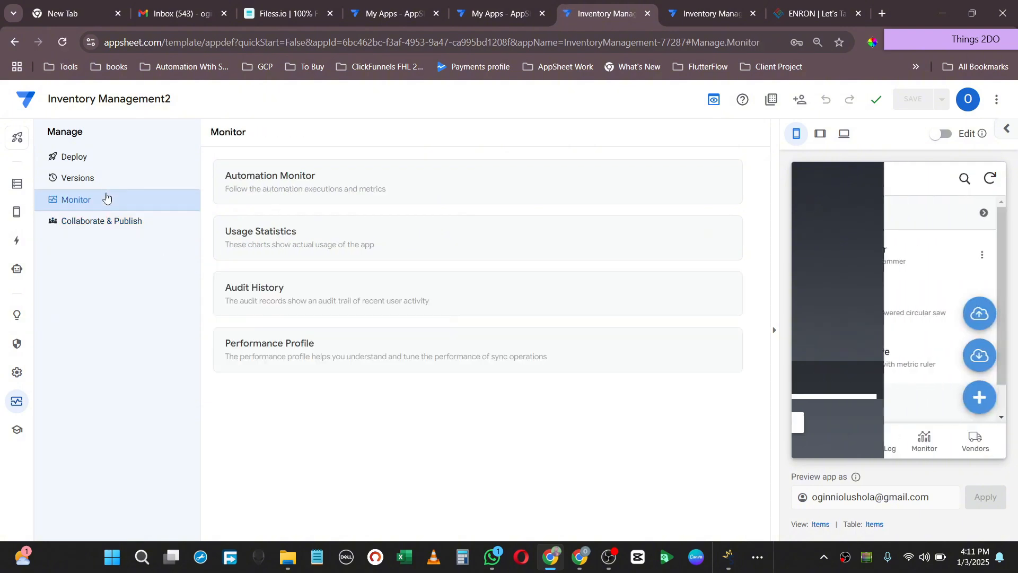
click(104, 222)
click(19, 410)
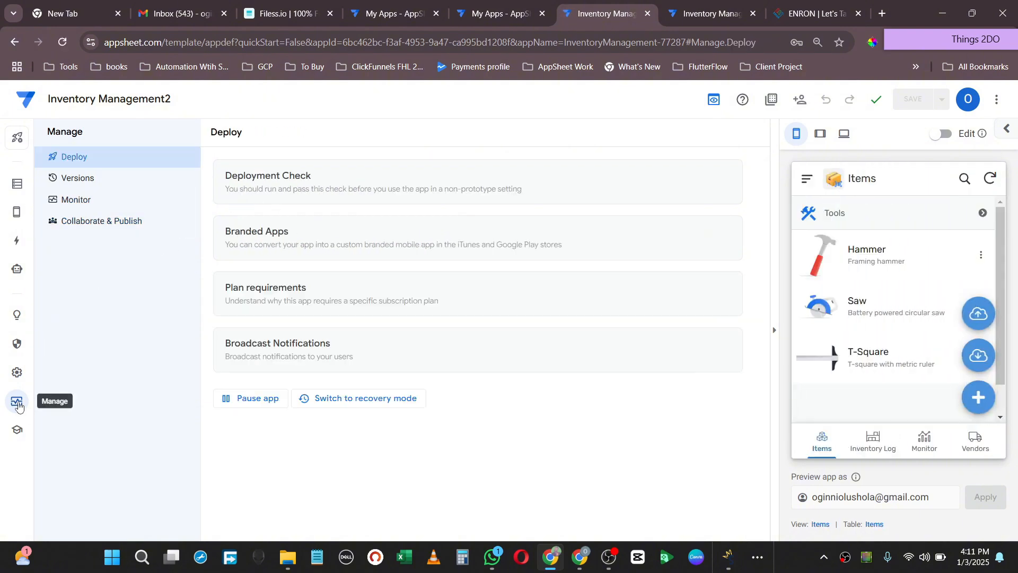
click(110, 217)
click(244, 192)
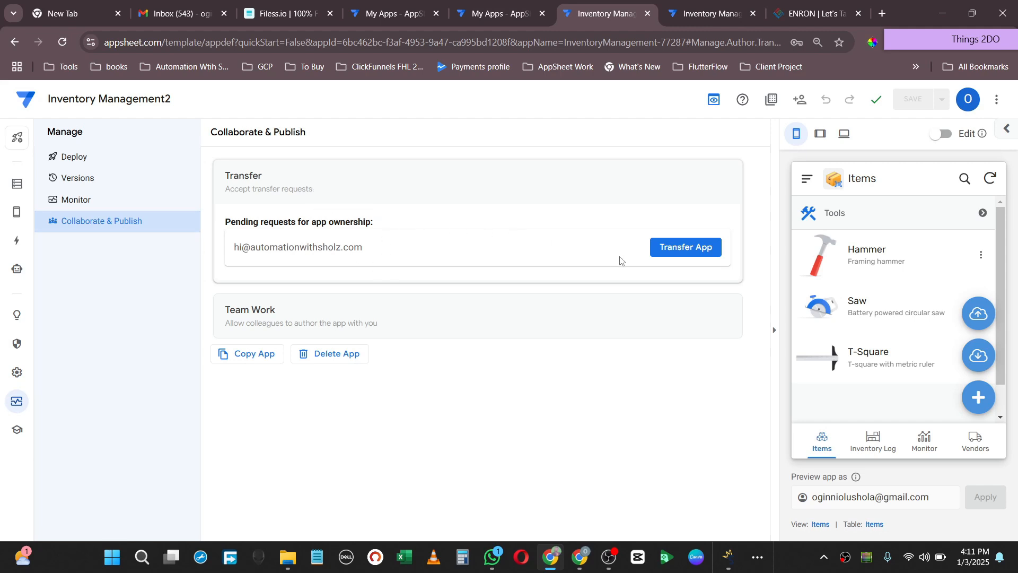
click(681, 258)
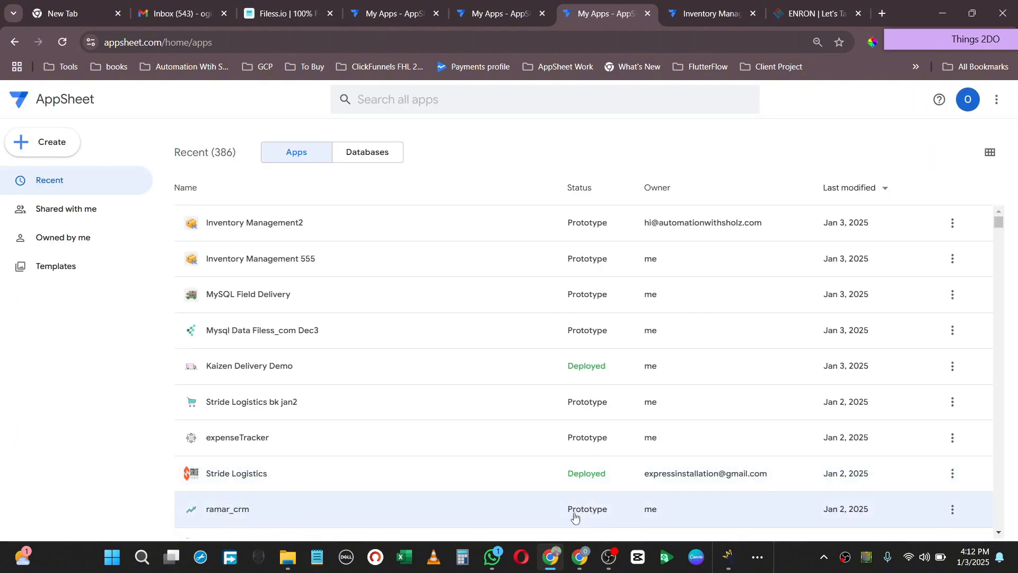
Step: Return to the destination account and refresh its editor and recent app list to check who owns Inventory Management2
mouse_move(584, 563)
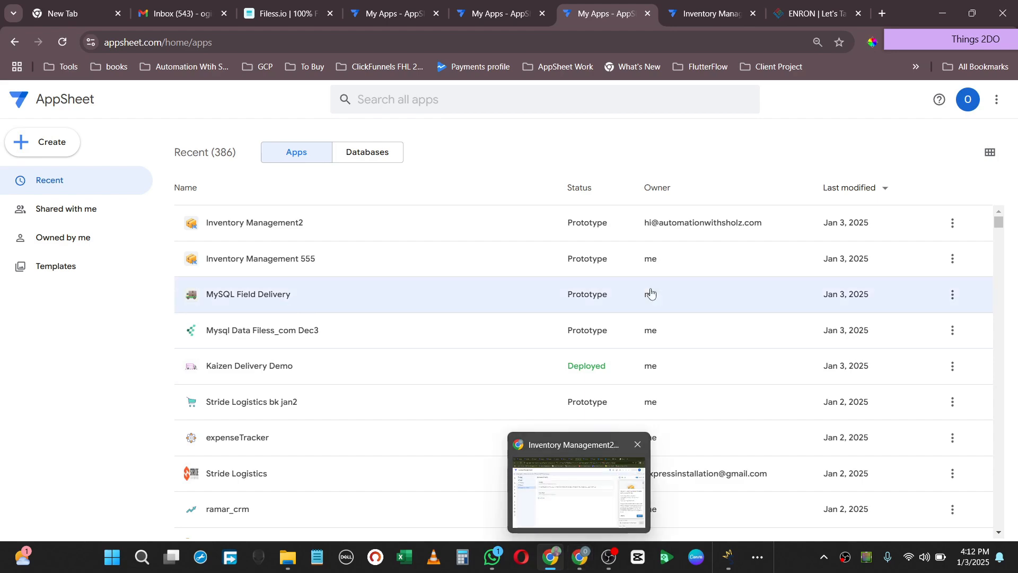
click(581, 556)
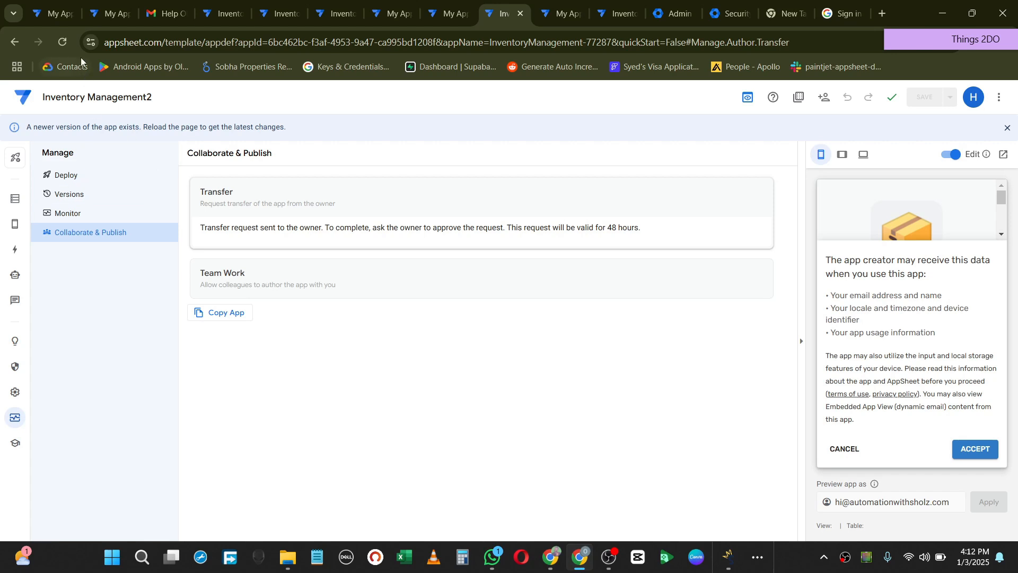
click(56, 41)
click(436, 12)
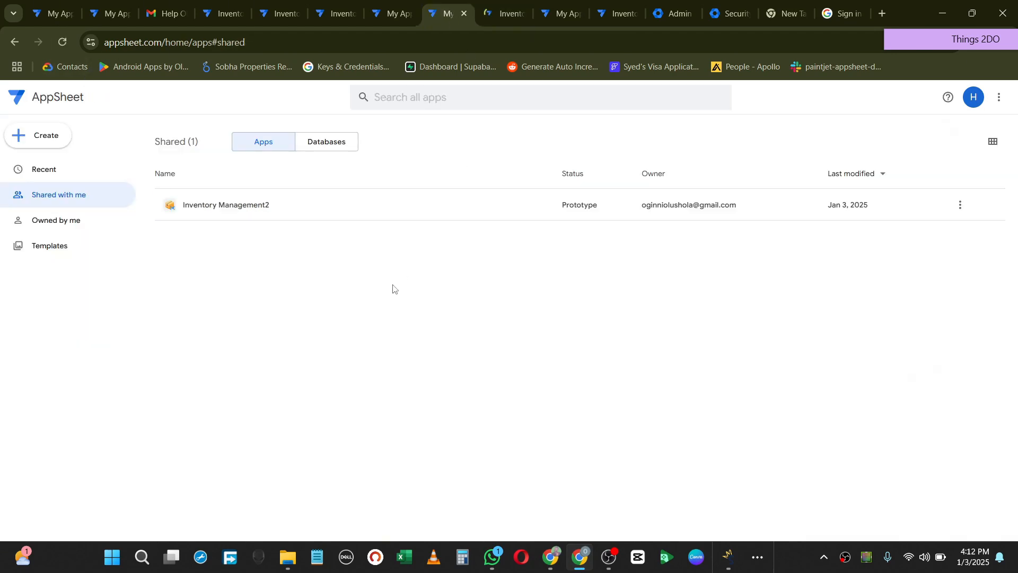
click(69, 169)
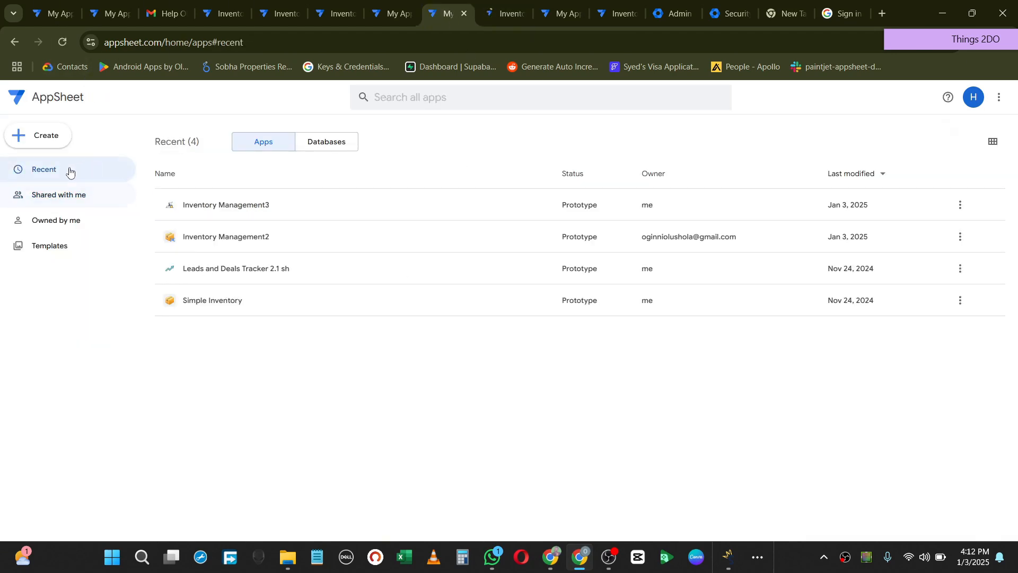
click(62, 43)
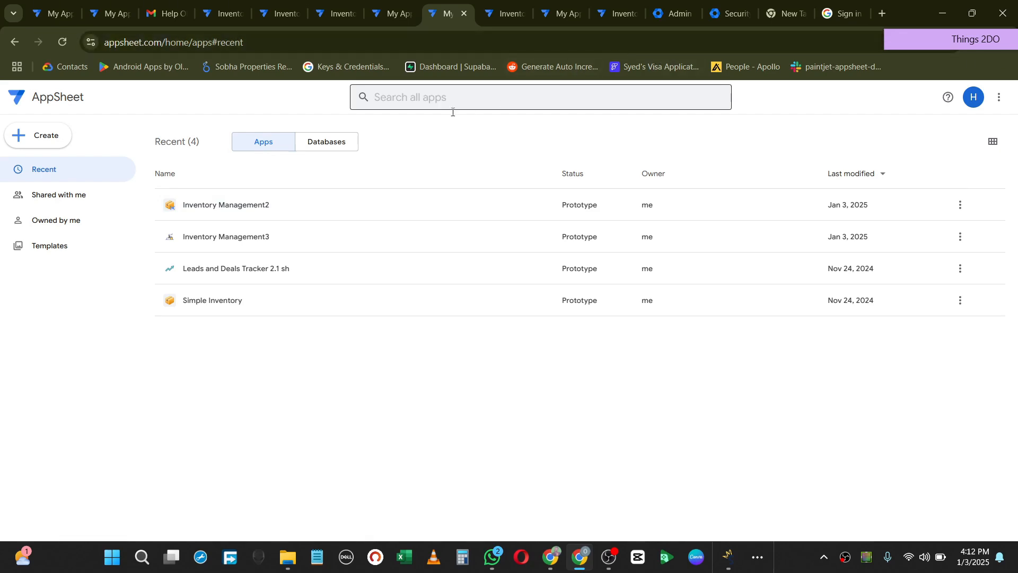
Step: Check the transferred app in the editor and open the Google Workspace AppSheet service settings in the Admin console
click(659, 15)
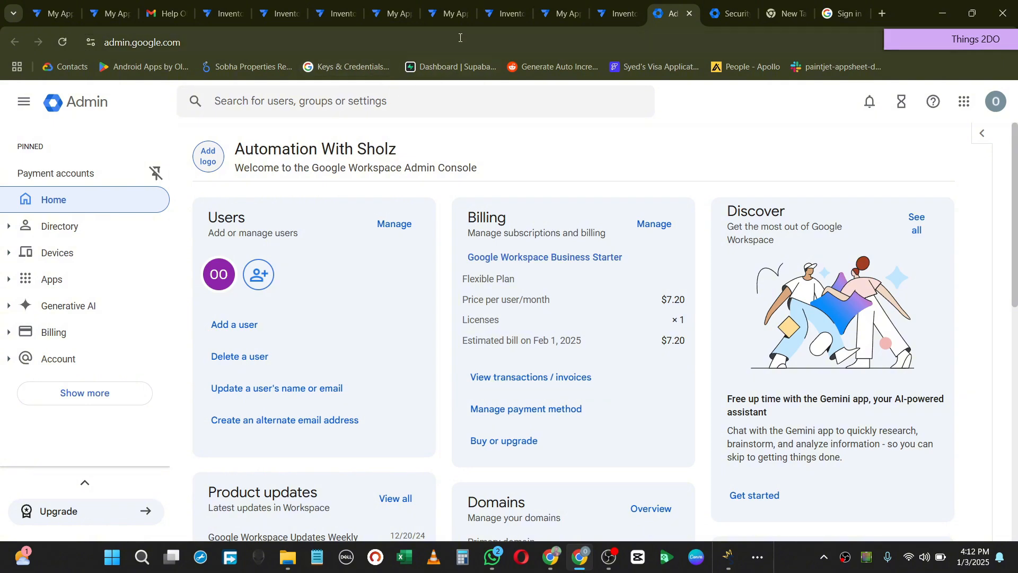
click(492, 15)
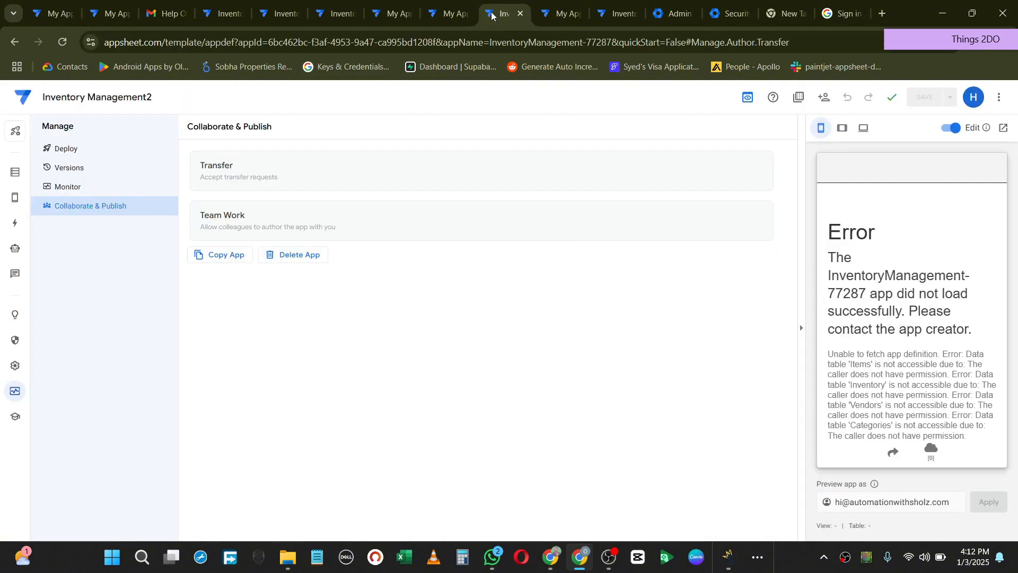
click(553, 16)
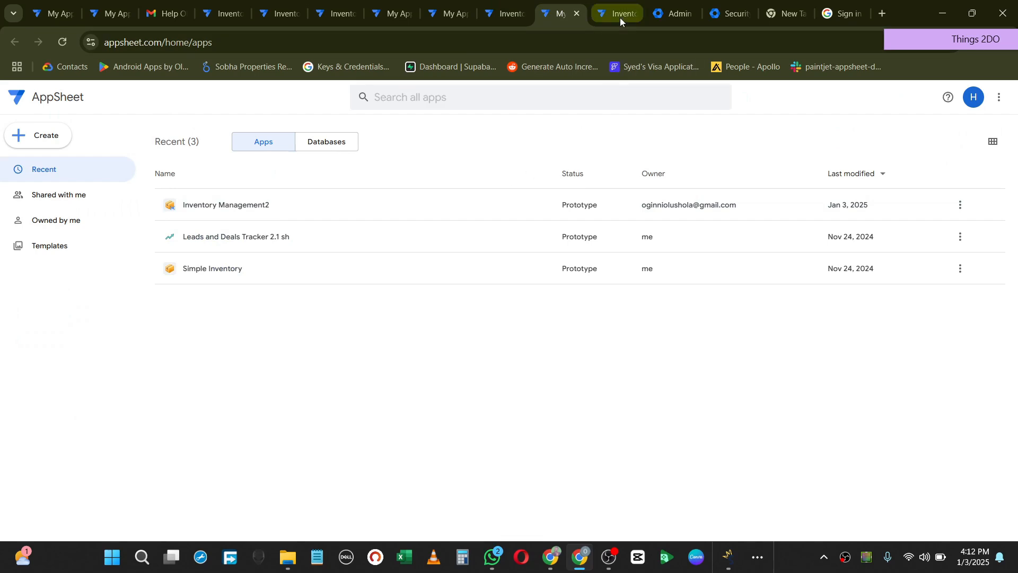
click(663, 19)
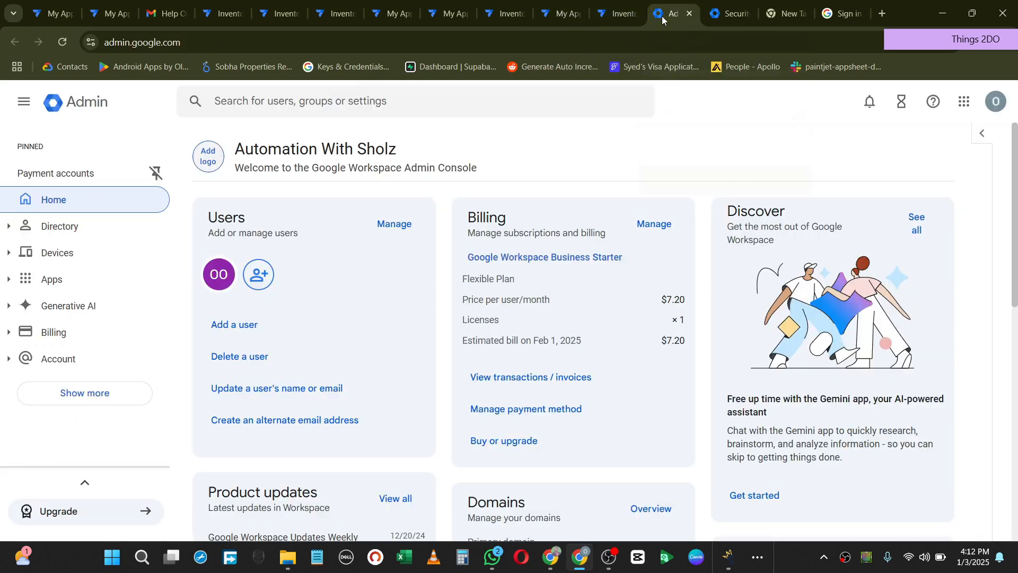
click(10, 281)
click(35, 334)
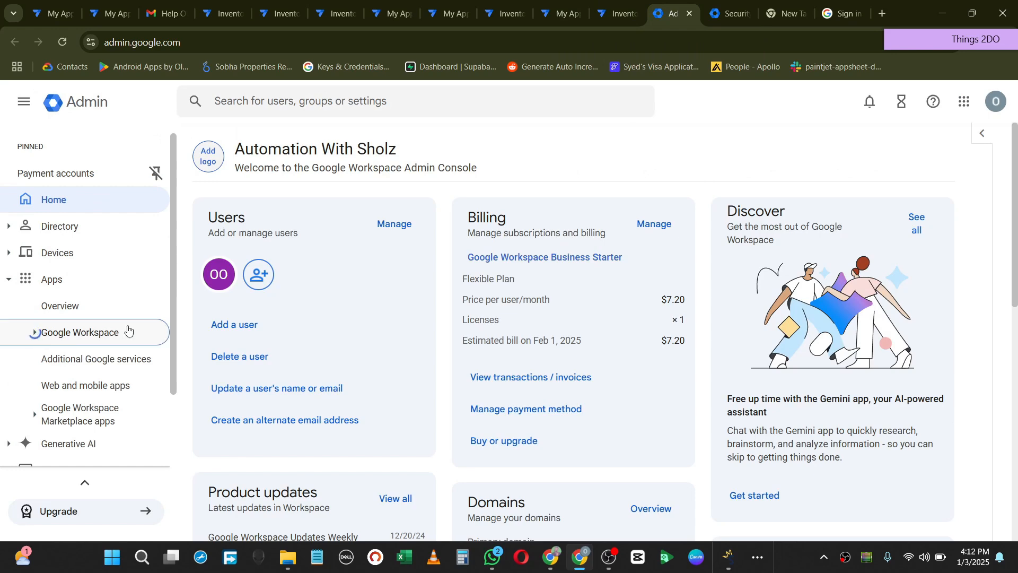
scroll(128, 330, down, 4)
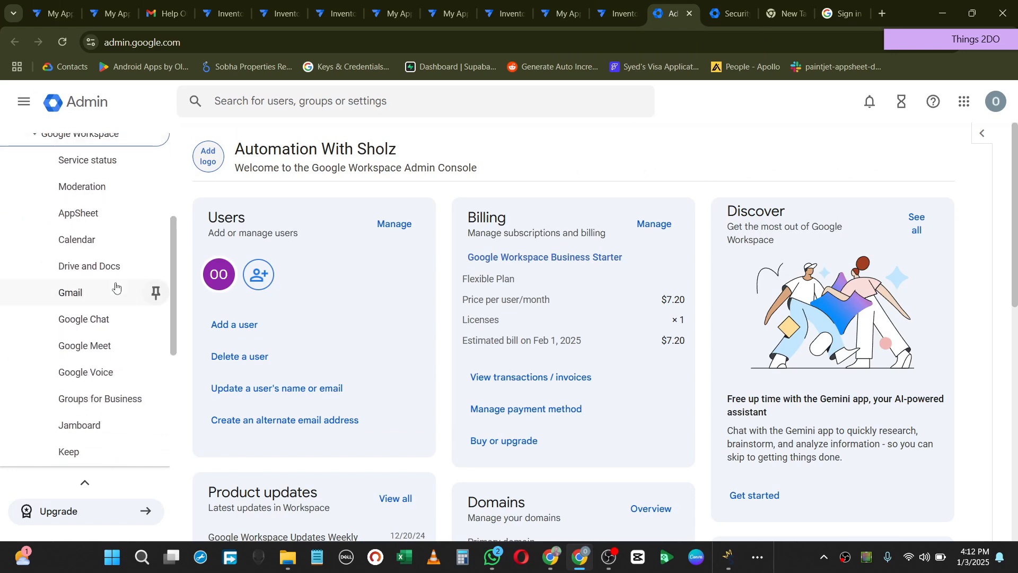
click(96, 214)
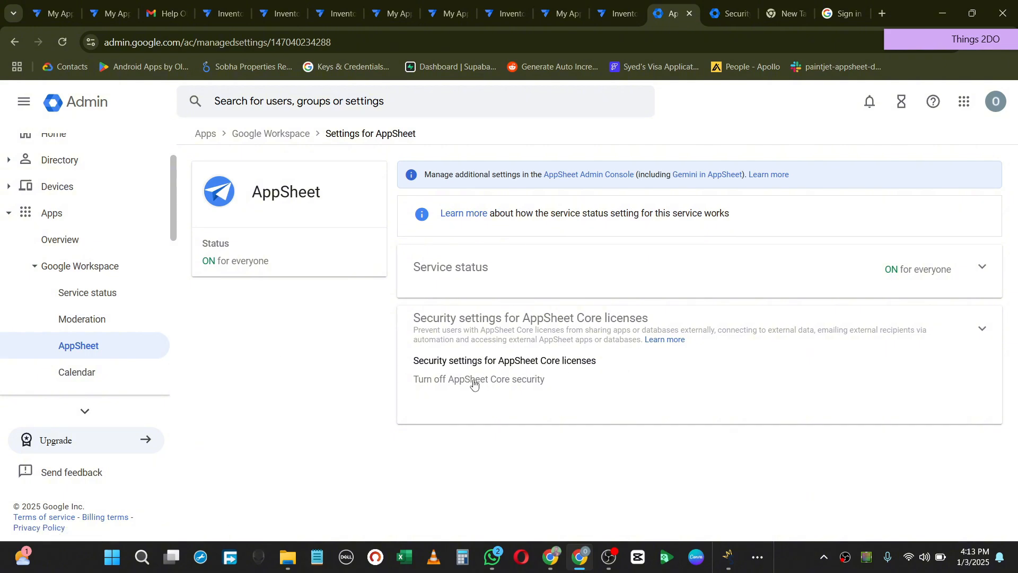
Step: Review the security settings for AppSheet Core licenses and go back to the AppSheet settings overview
click(979, 330)
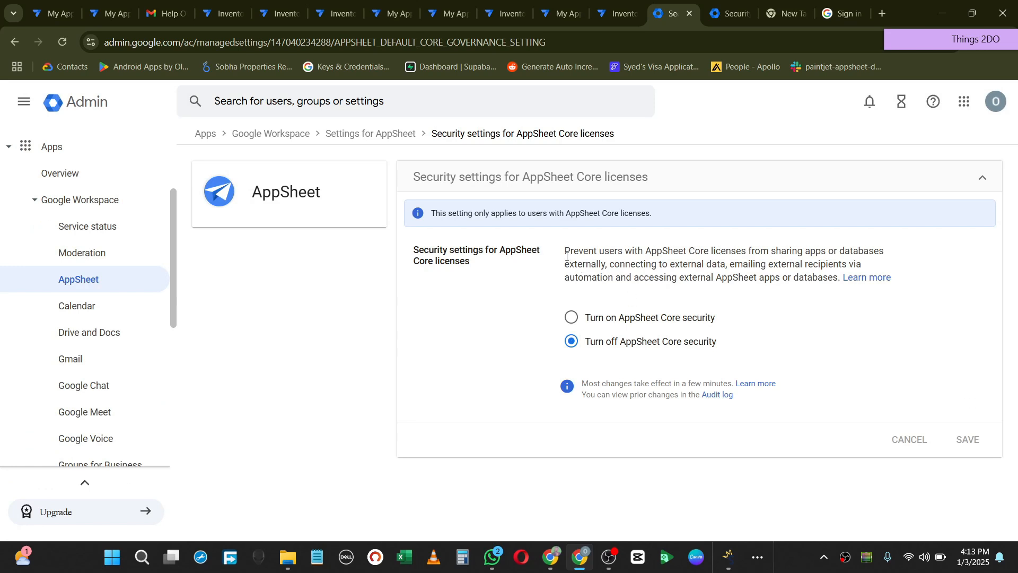
drag(566, 256, 838, 288)
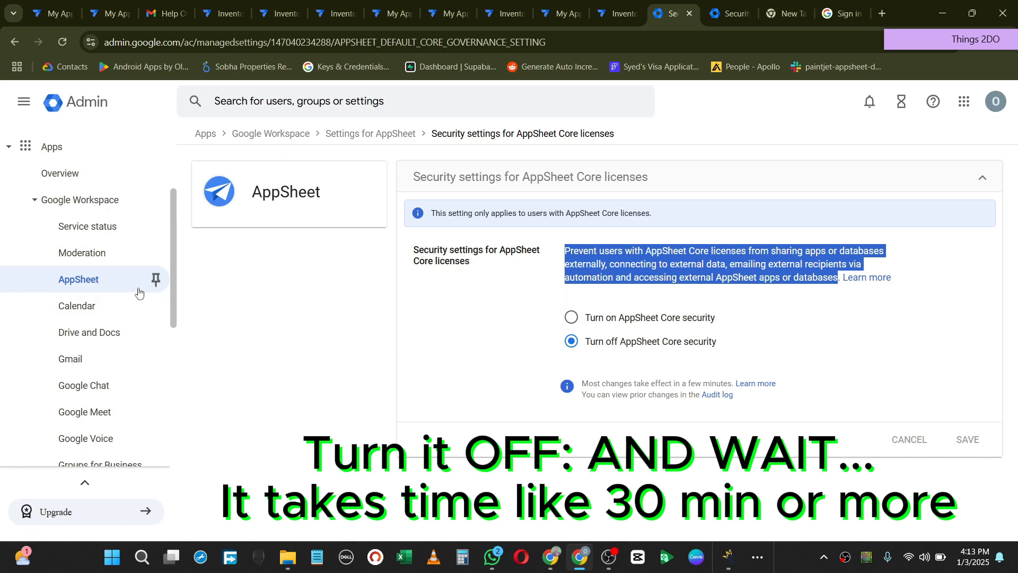
click(107, 282)
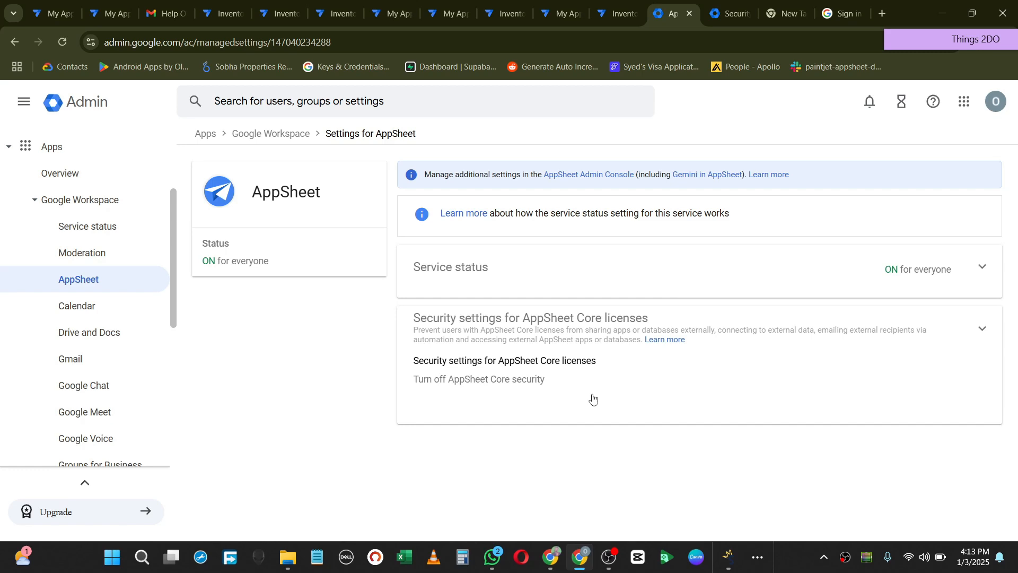
Step: Switch to the whiteboard diagram and go over the Google Sheets and AppSheet elements of the copy and transfer flows
click(728, 557)
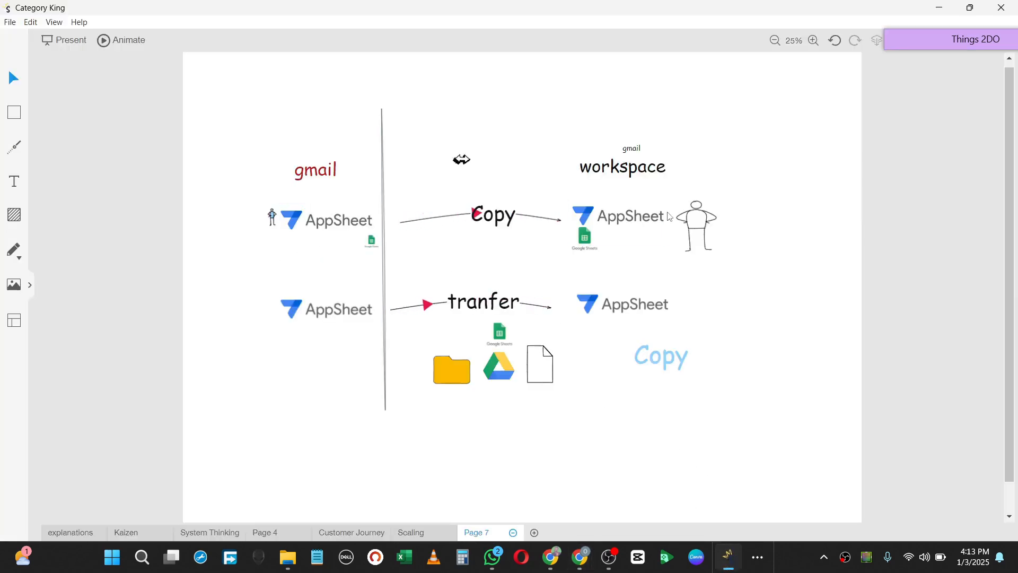
click(364, 240)
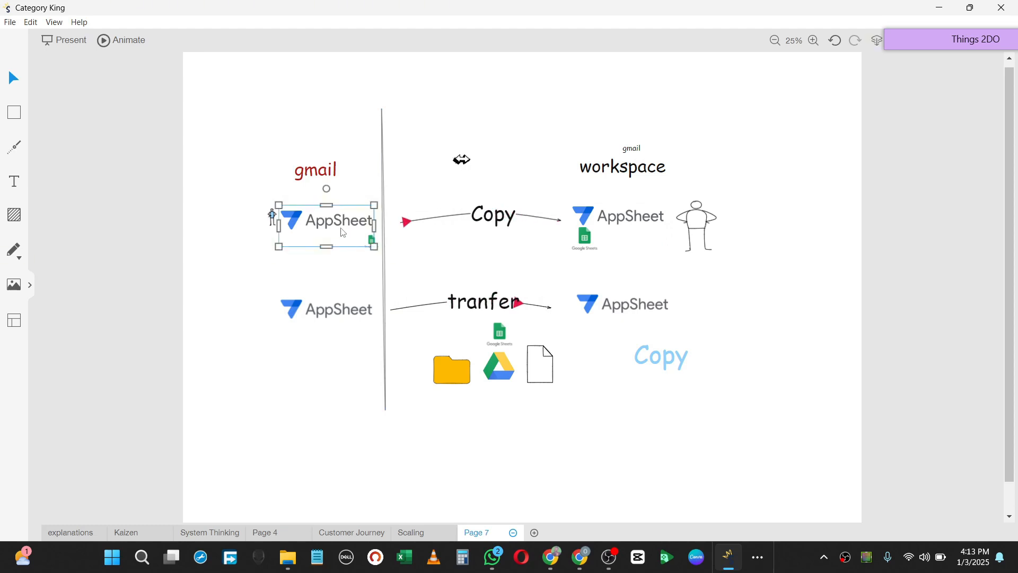
click(370, 240)
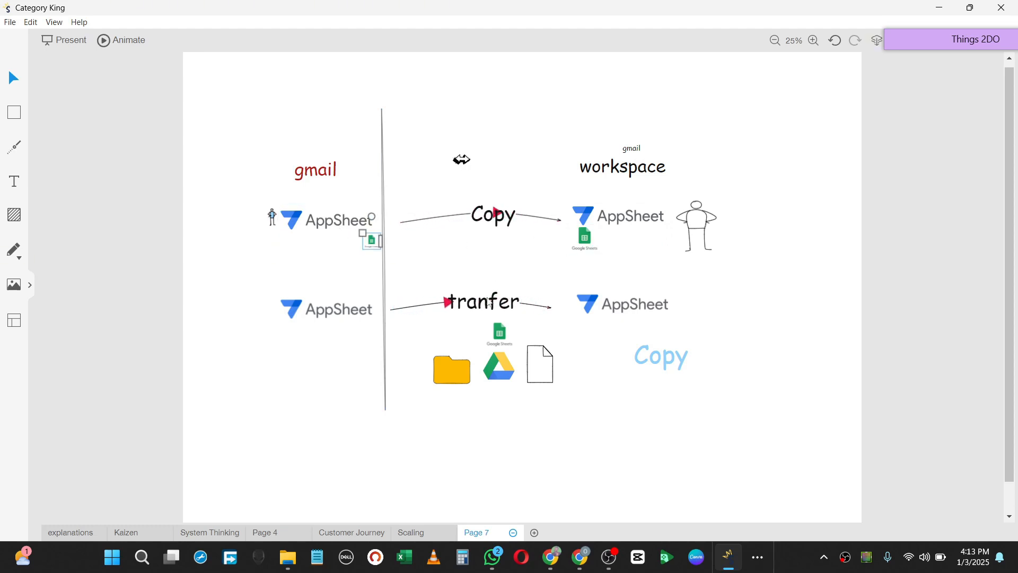
click(489, 303)
click(623, 305)
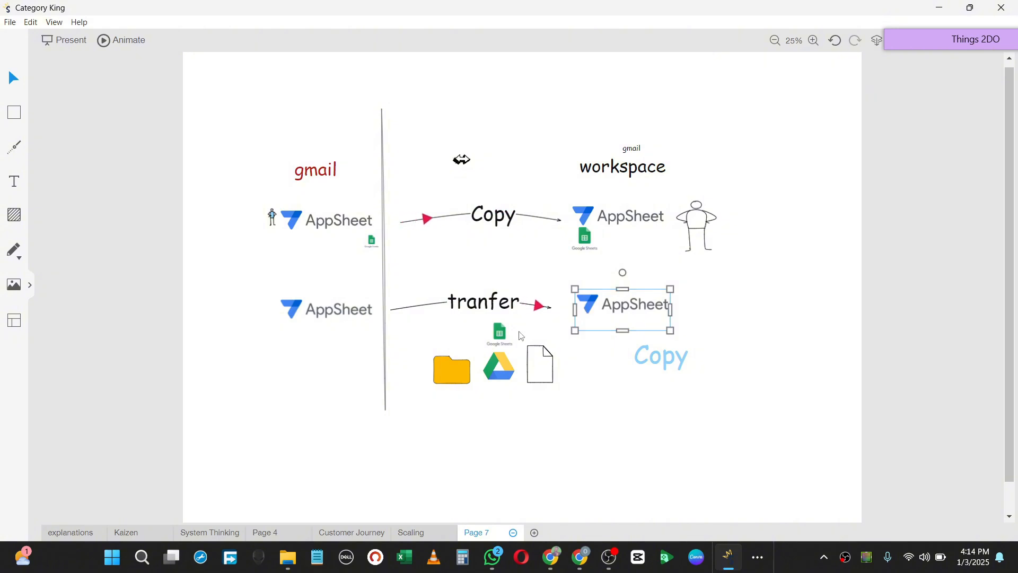
click(501, 338)
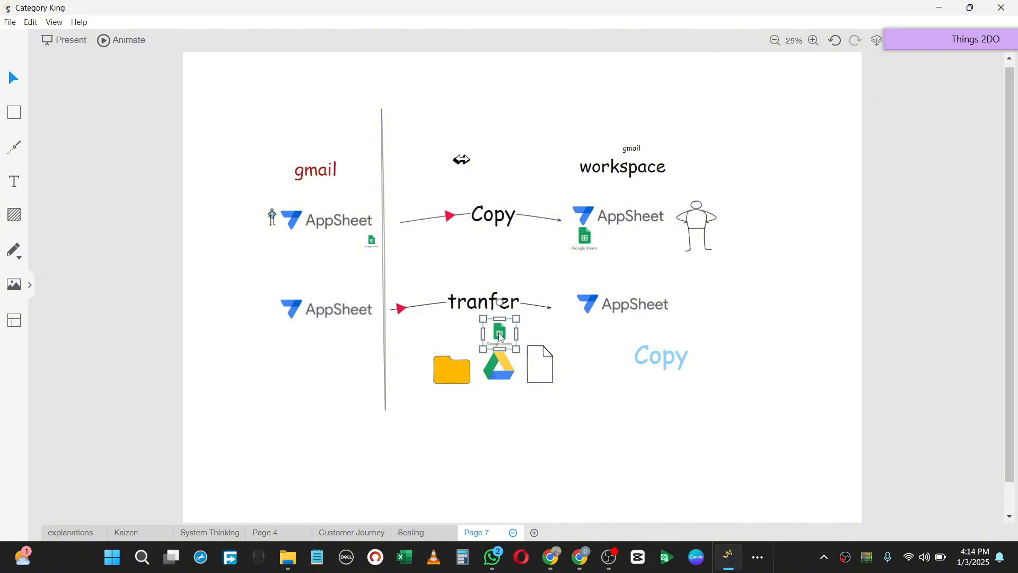
click(940, 8)
Step: Return to the destination account's Inventory Management2 editor in the browser and open the data source of its Categories table
click(442, 15)
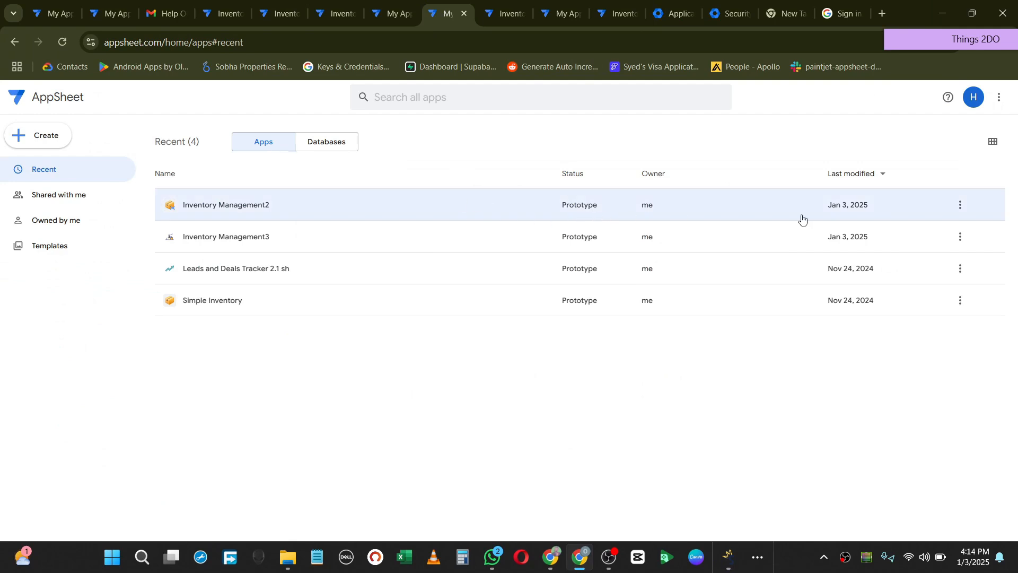
click(937, 213)
click(505, 4)
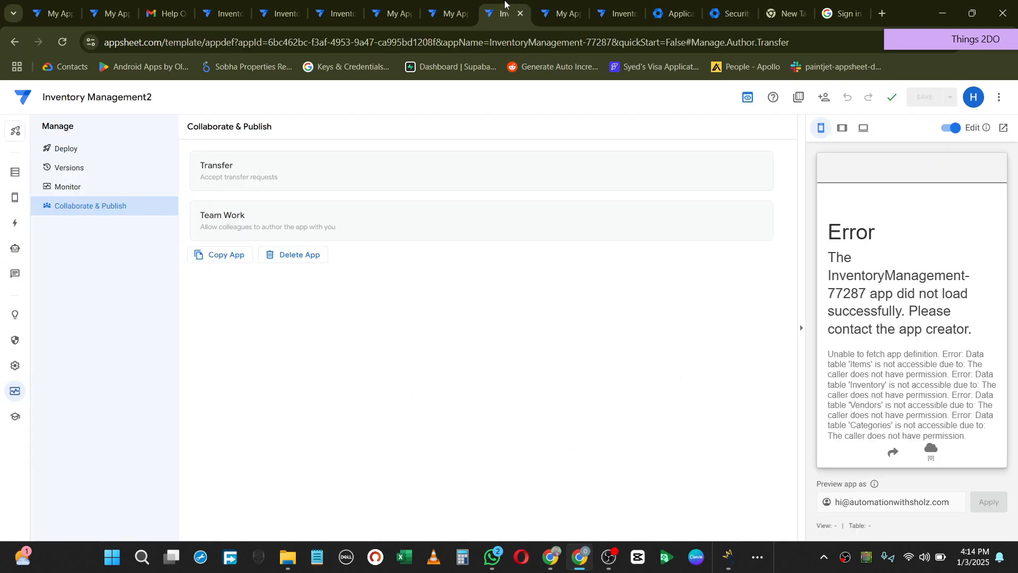
click(15, 171)
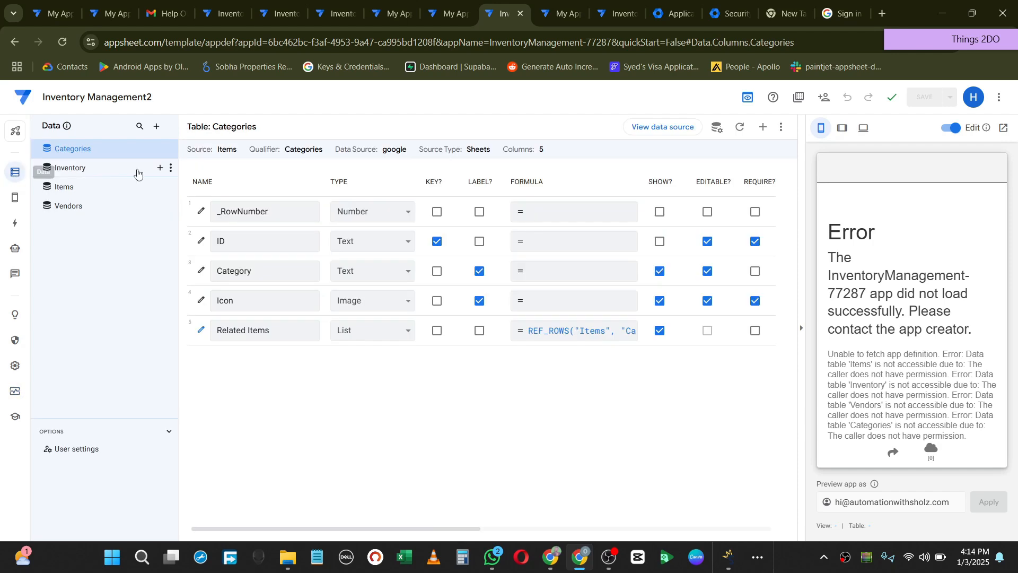
click(647, 132)
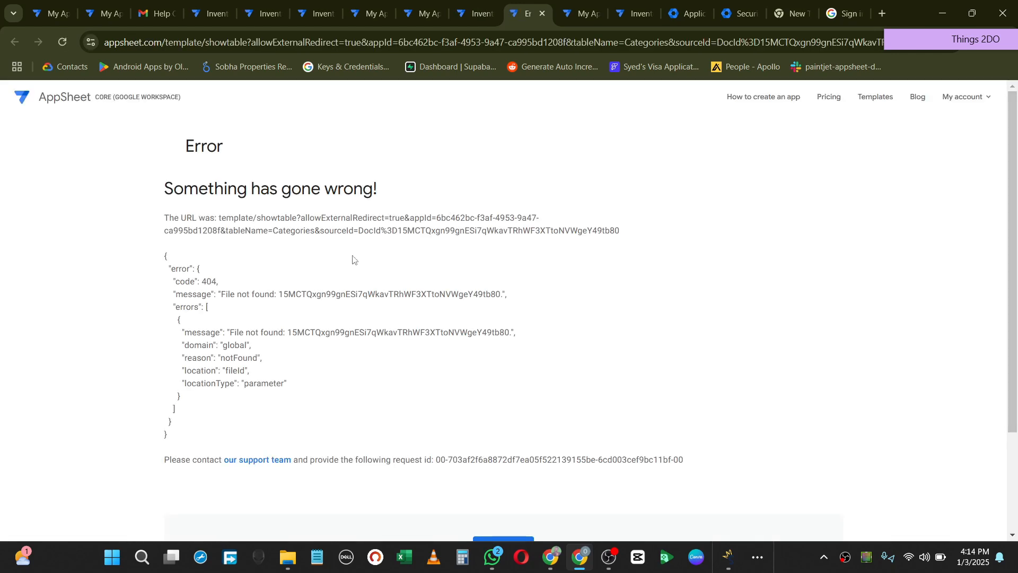
Step: Switch to the source account's browser window, check the signed-in account, and open the Categories data source of Inventory Management 555
click(550, 556)
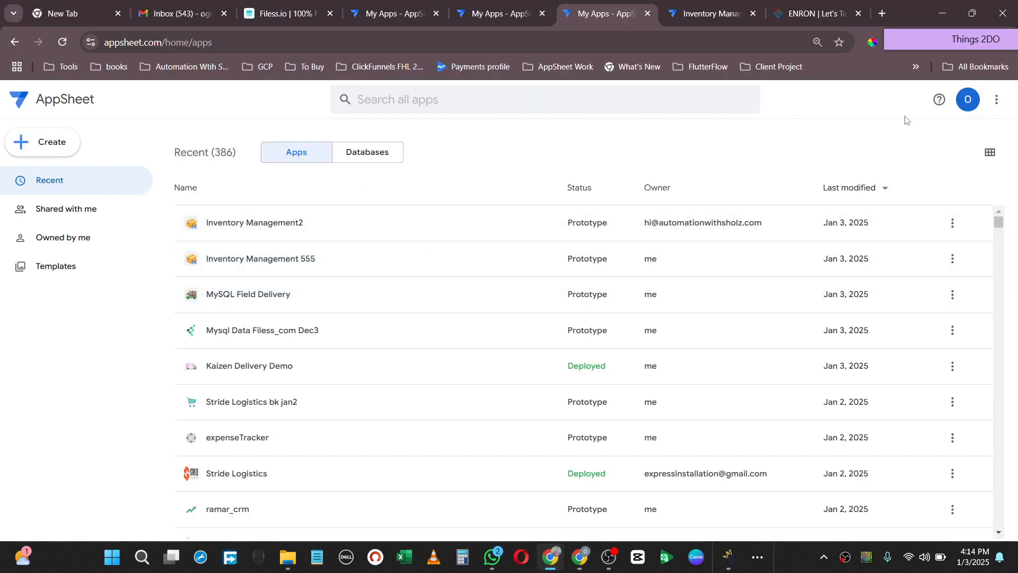
click(966, 108)
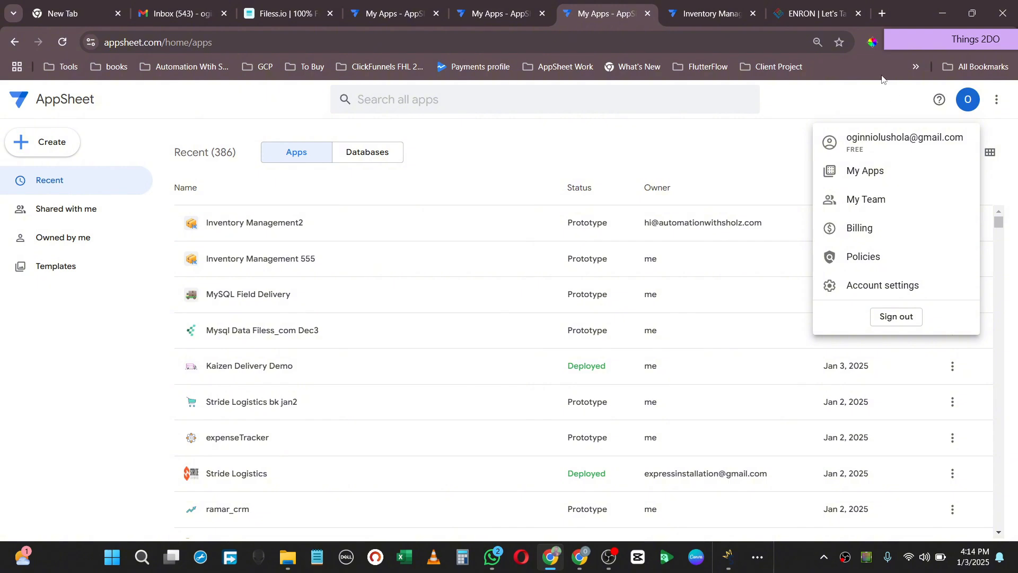
click(499, 15)
click(699, 10)
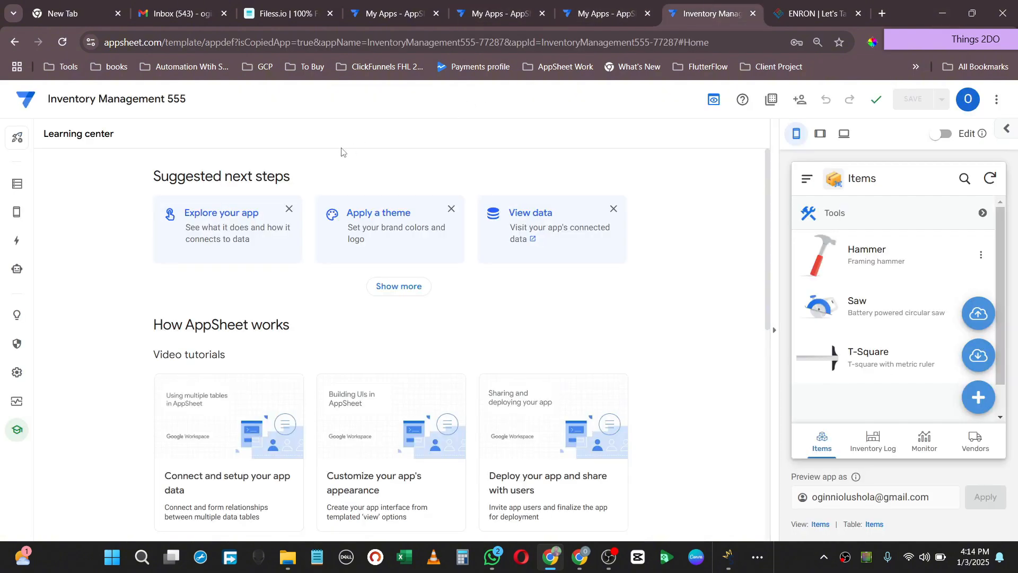
click(17, 184)
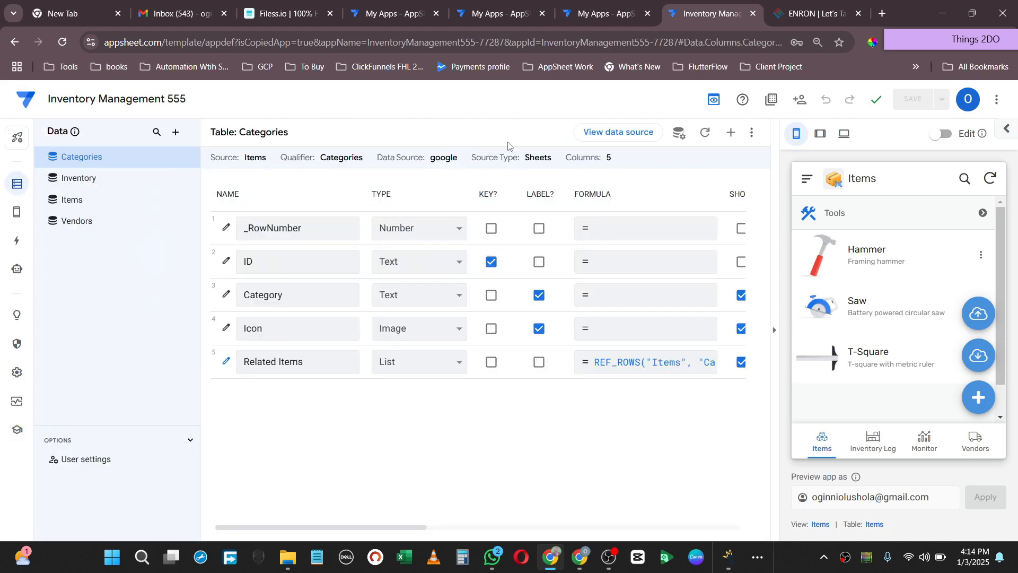
click(585, 138)
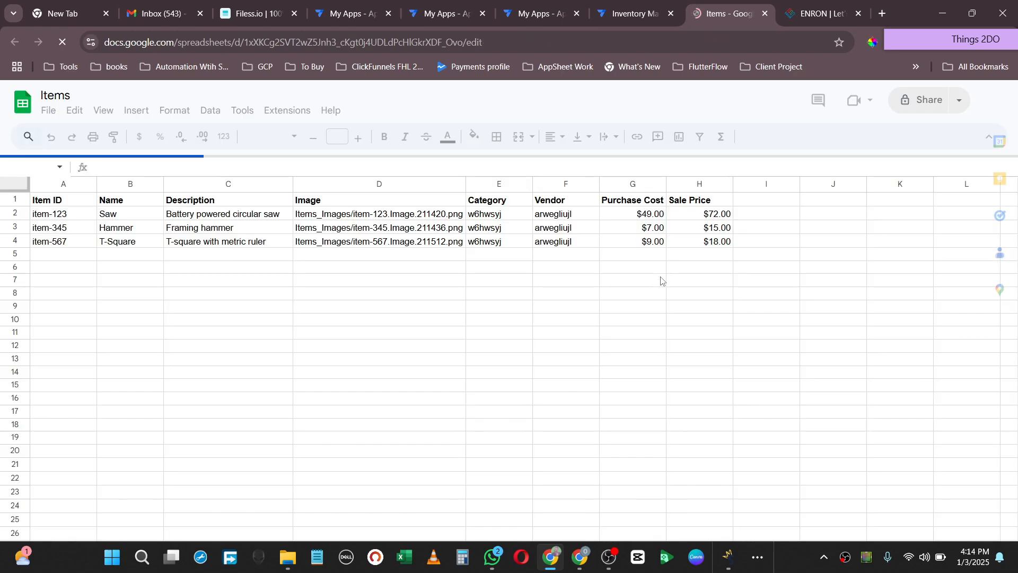
Step: Open the sharing settings of the Items spreadsheet to check who has access
click(52, 117)
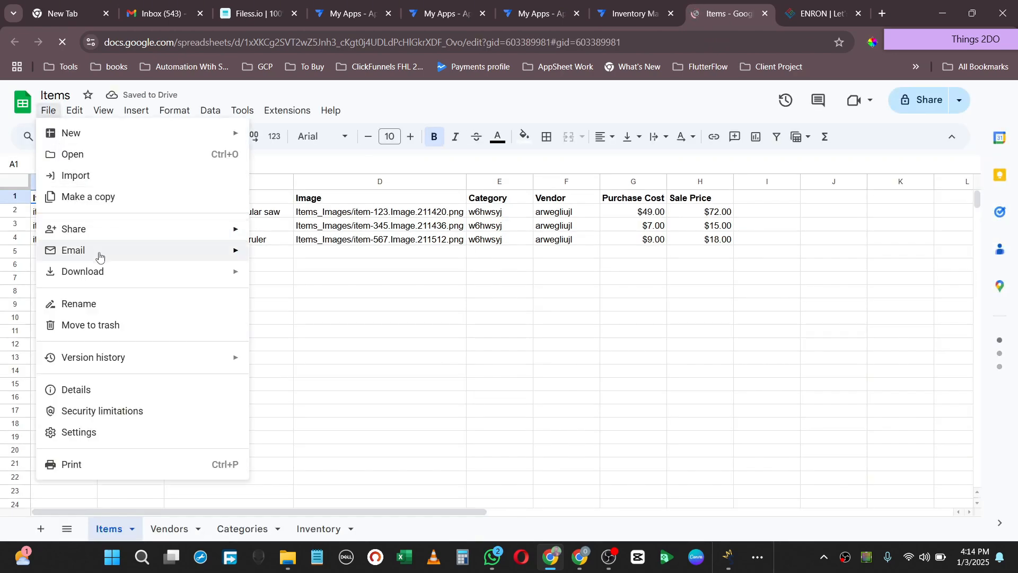
mouse_move(102, 235)
click(315, 236)
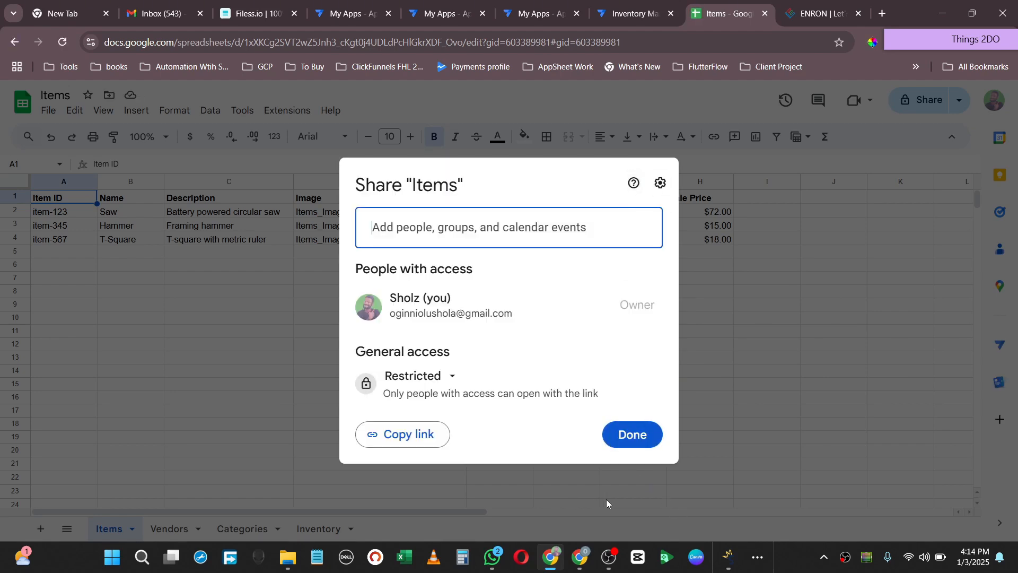
Step: Switch to the whiteboard diagram and enlarge the Google Sheets icon beneath the copied AppSheet logo in the workspace column
click(731, 555)
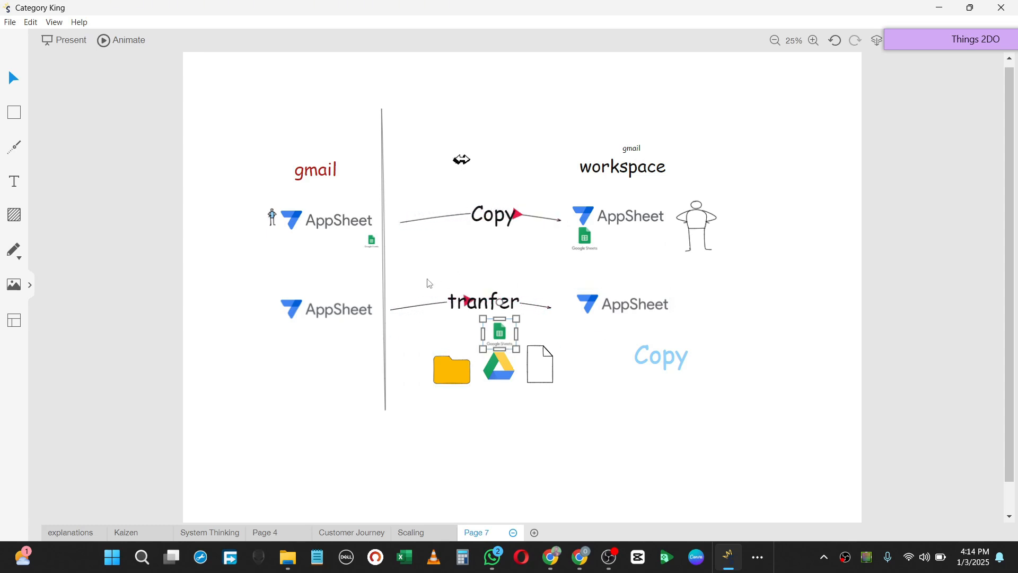
click(351, 225)
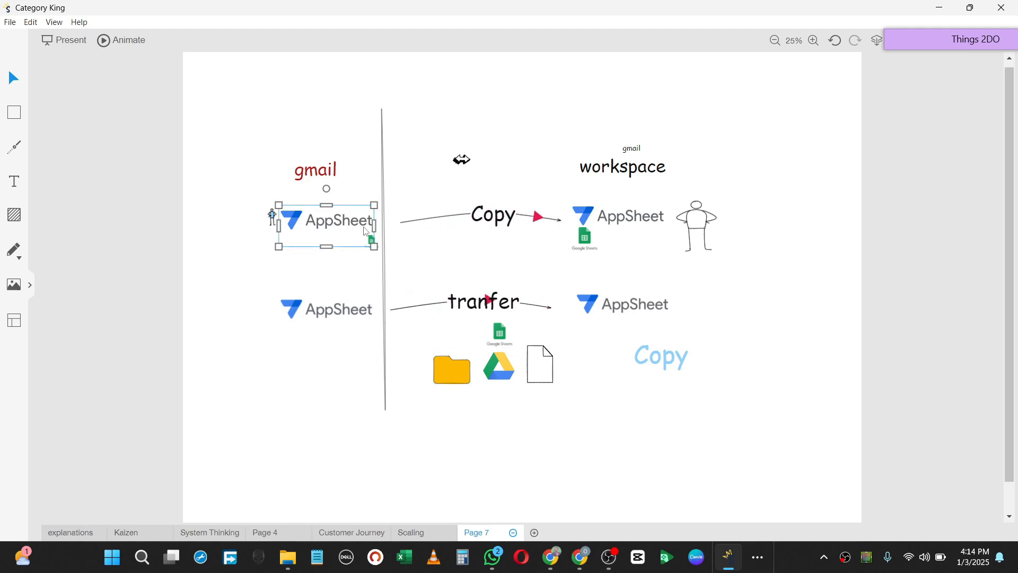
click(585, 237)
drag(602, 253, 635, 278)
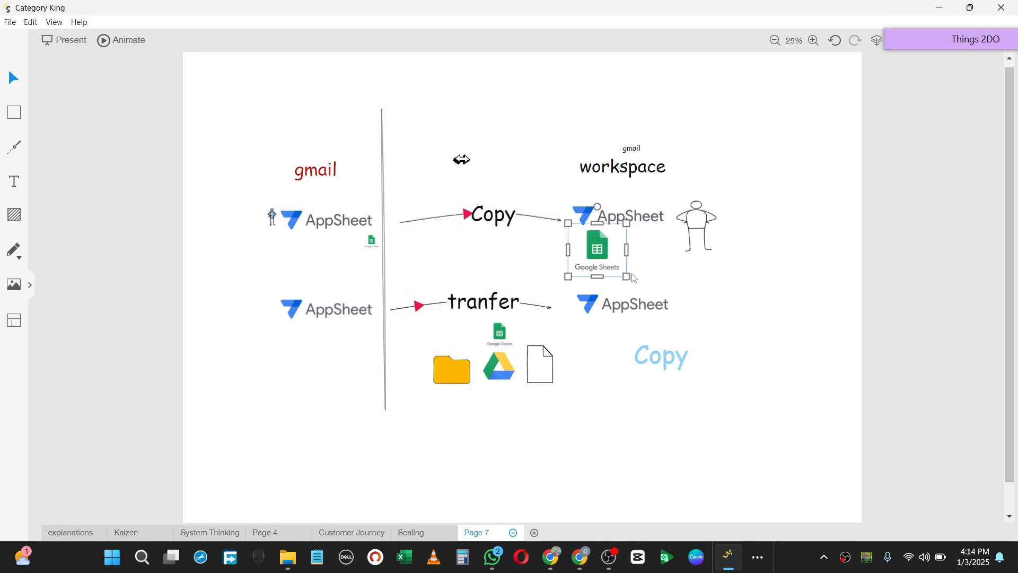
Step: Enlarge the small gmail label above the workspace heading to about the heading's text size
click(315, 170)
click(617, 169)
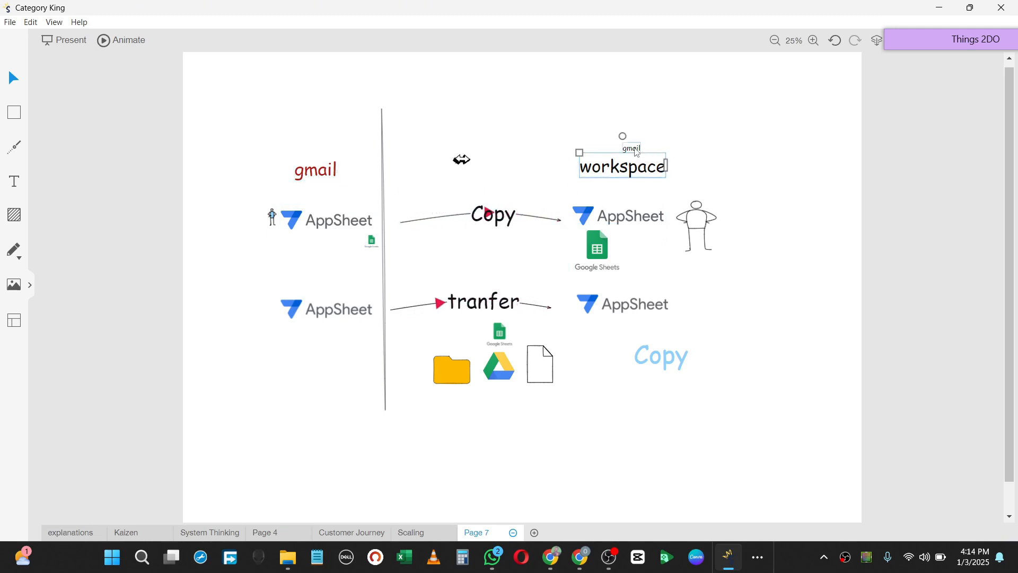
click(631, 149)
drag(622, 142, 594, 126)
Step: Trace the diagram's gmail and workspace labels, the AppSheet logos of the transfer flow, and its Google Sheets icon
click(323, 169)
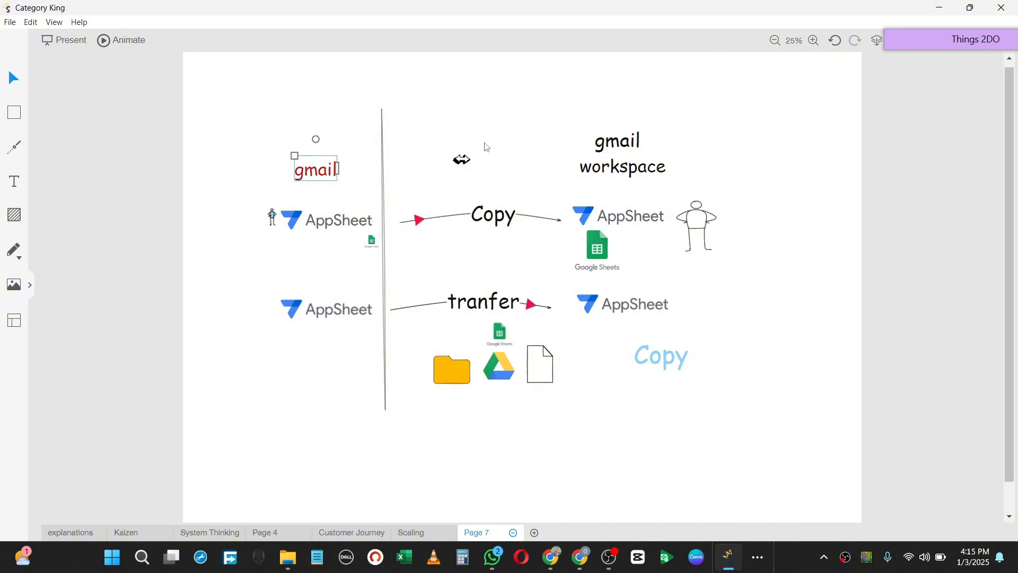
click(620, 141)
click(326, 170)
click(613, 178)
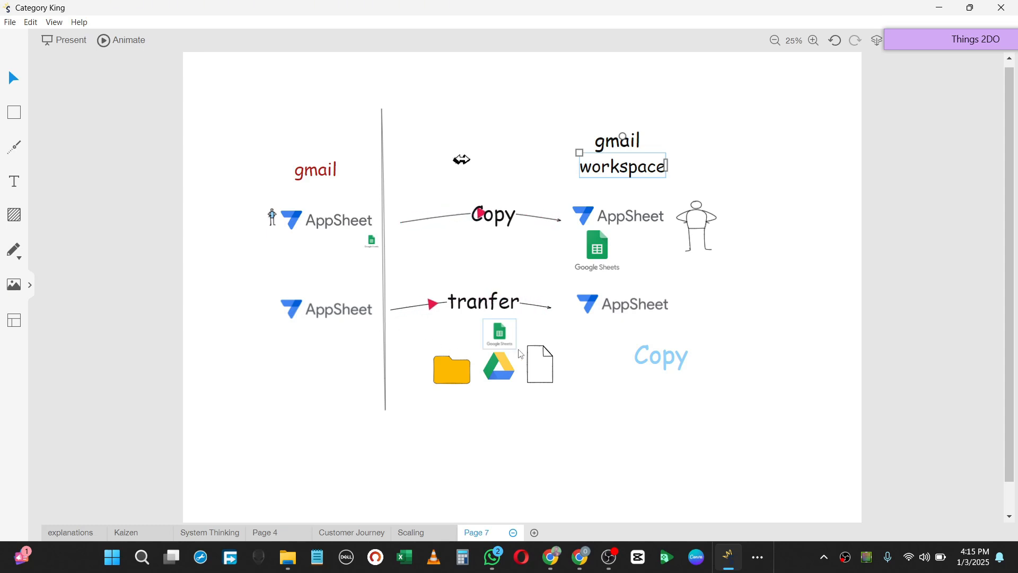
click(351, 318)
click(624, 313)
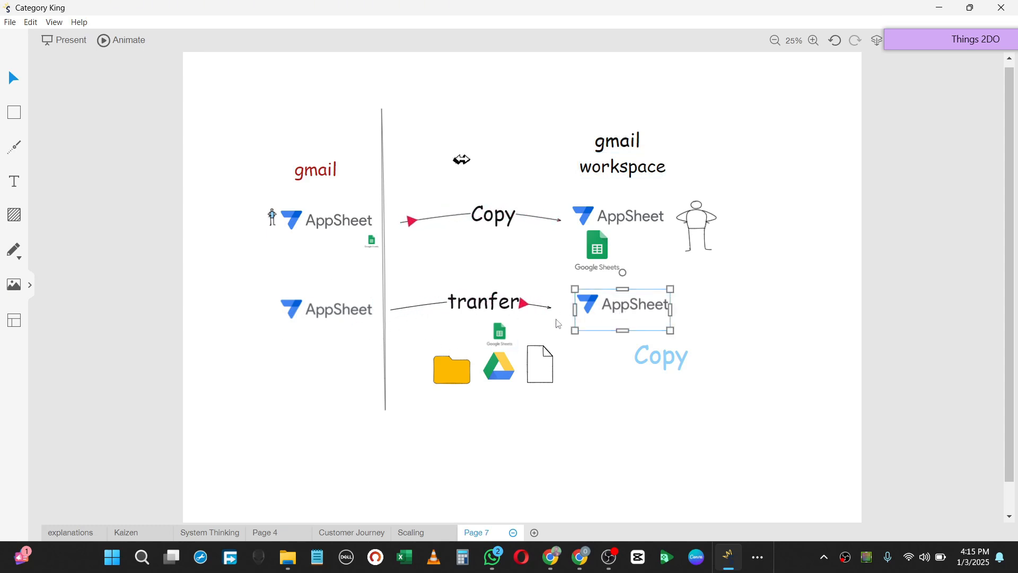
click(501, 333)
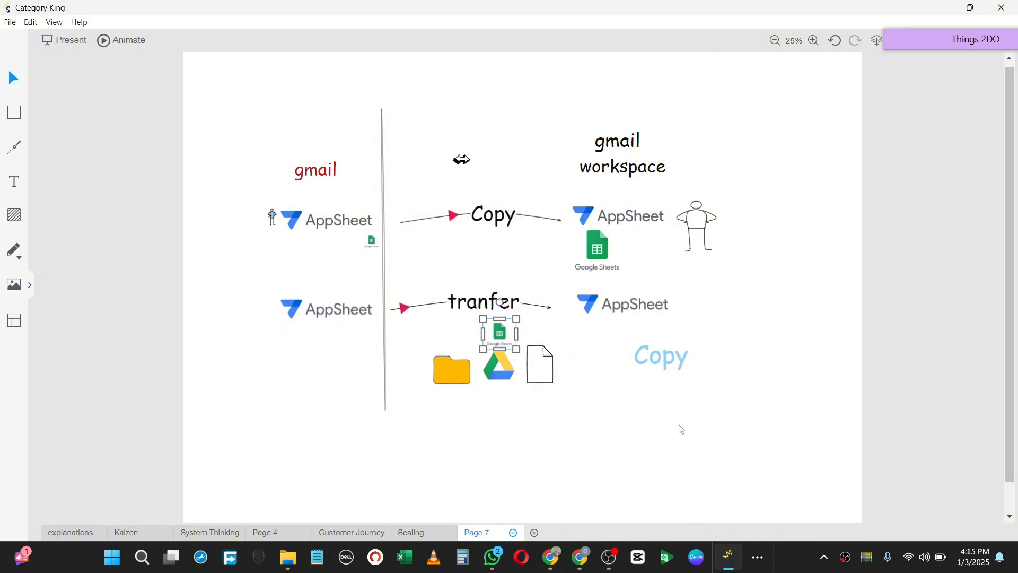
Step: Return to the Items spreadsheet in the source account's browser and close its sharing settings
click(552, 557)
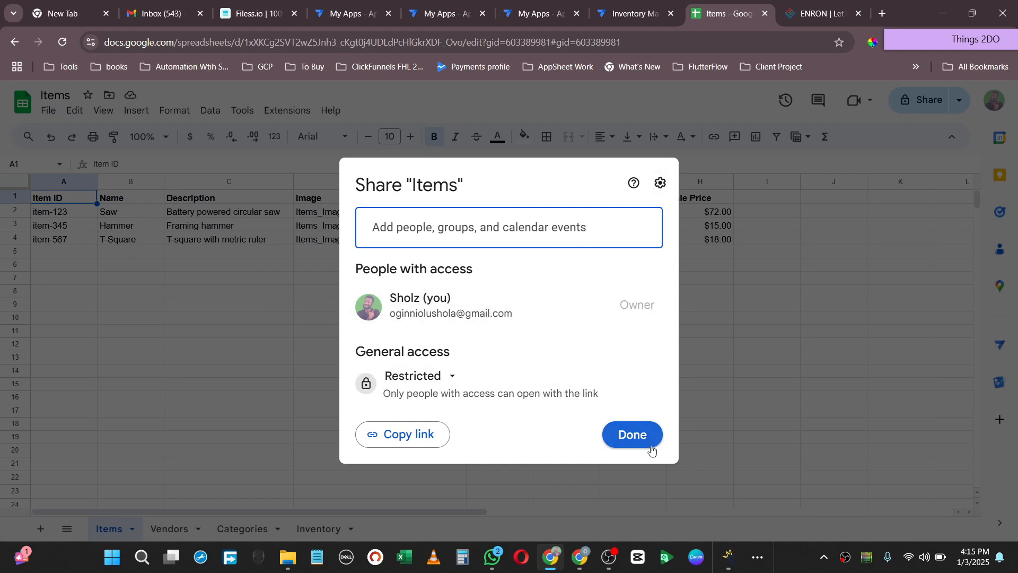
click(630, 442)
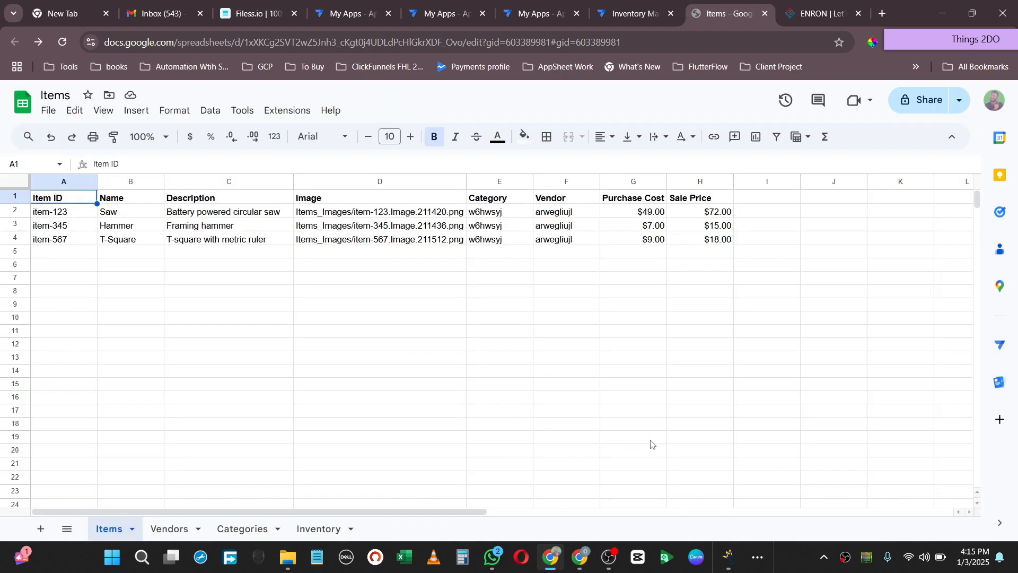